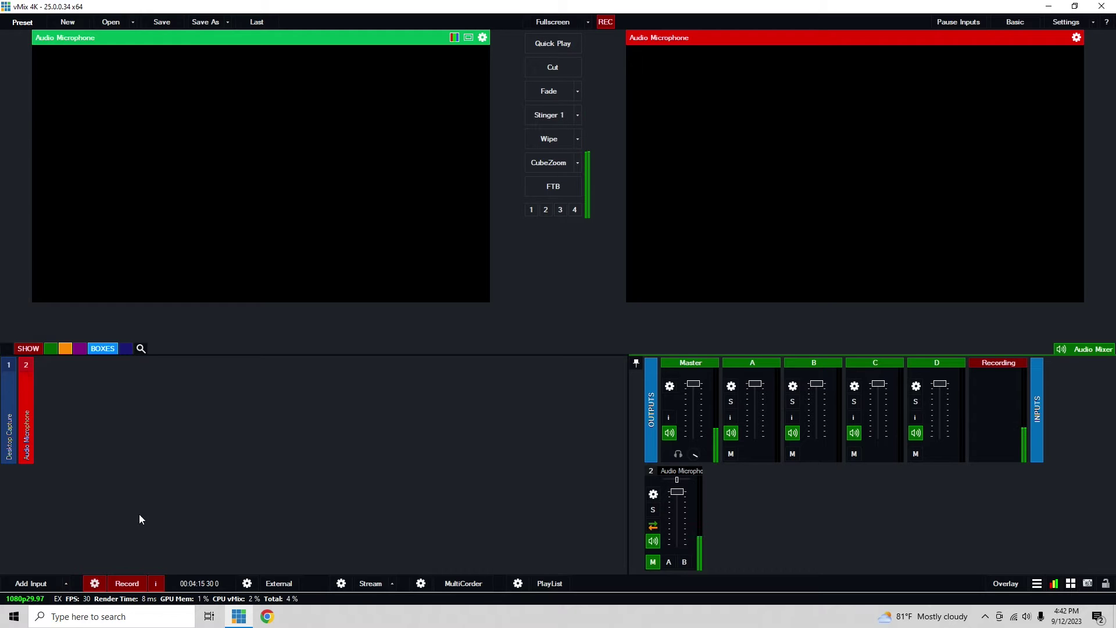
Step: Start a new Video Call input and view its return video options (Output 1, 720p, Bus A)
left_click(36, 583)
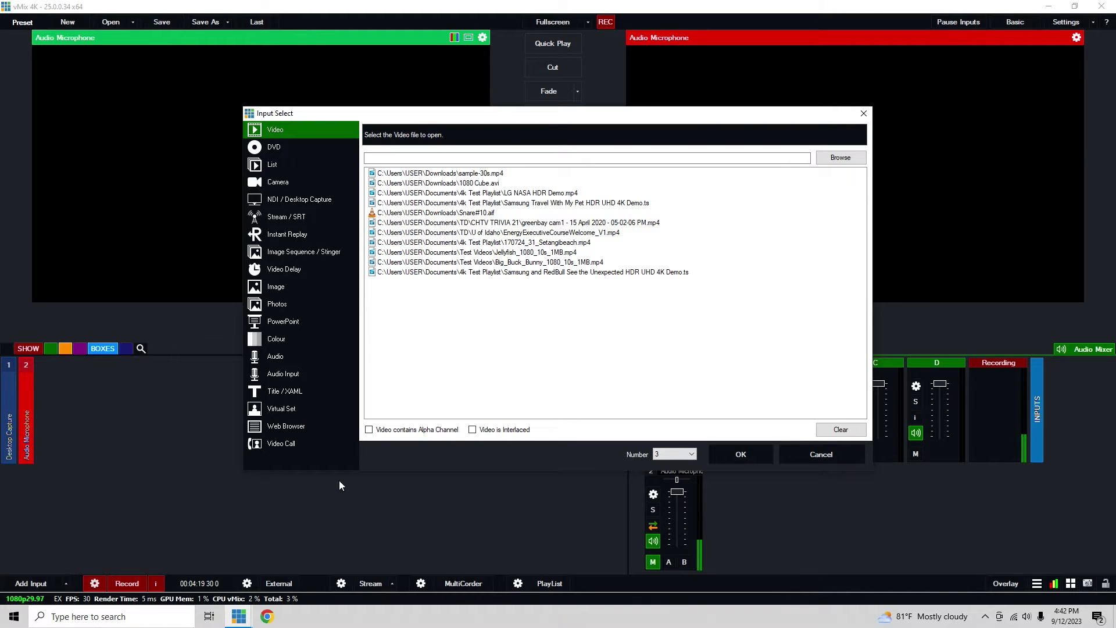
left_click(284, 444)
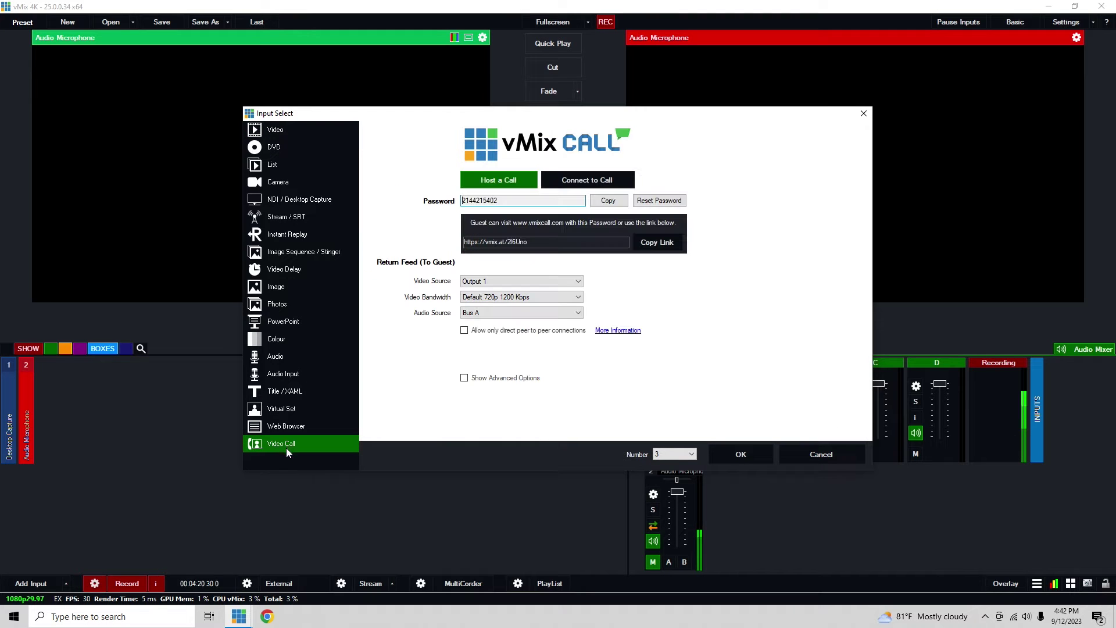
left_click(521, 281)
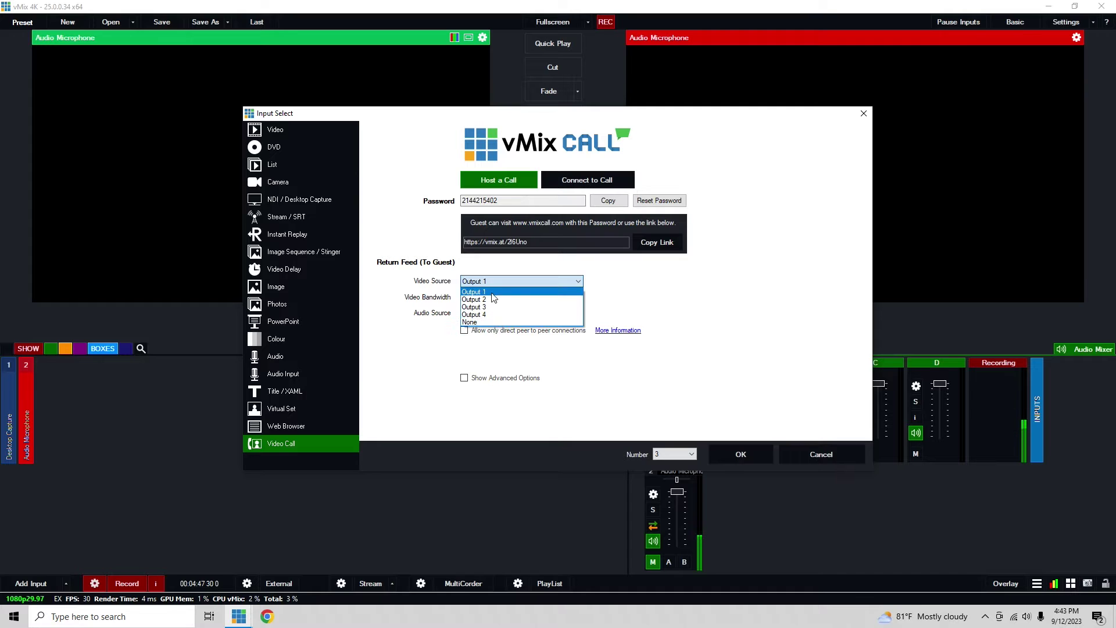
left_click(492, 291)
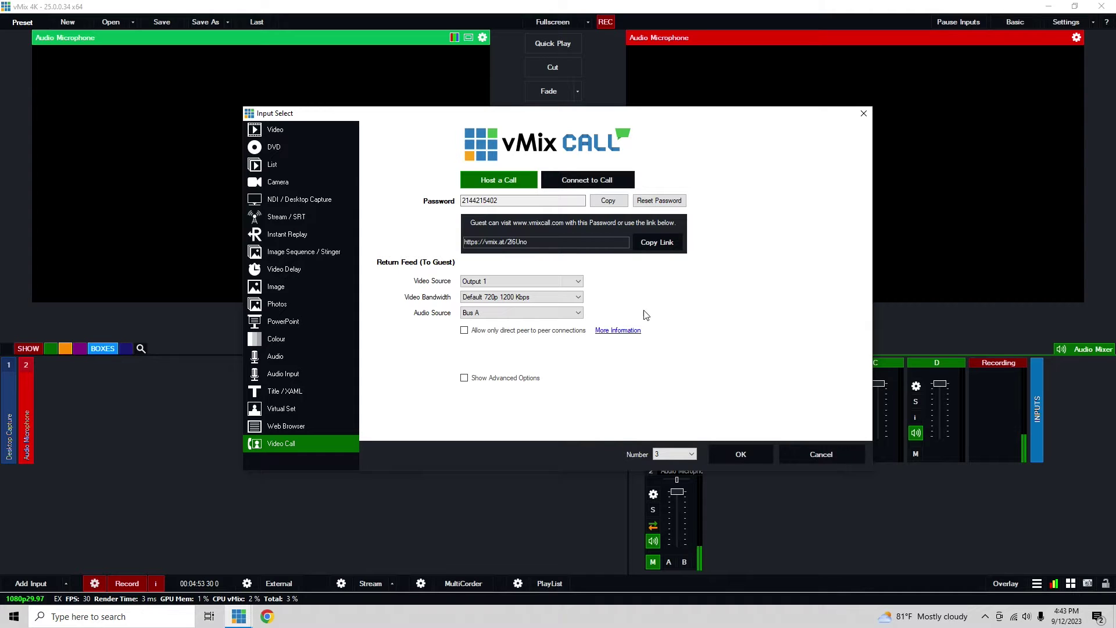
left_click(572, 297)
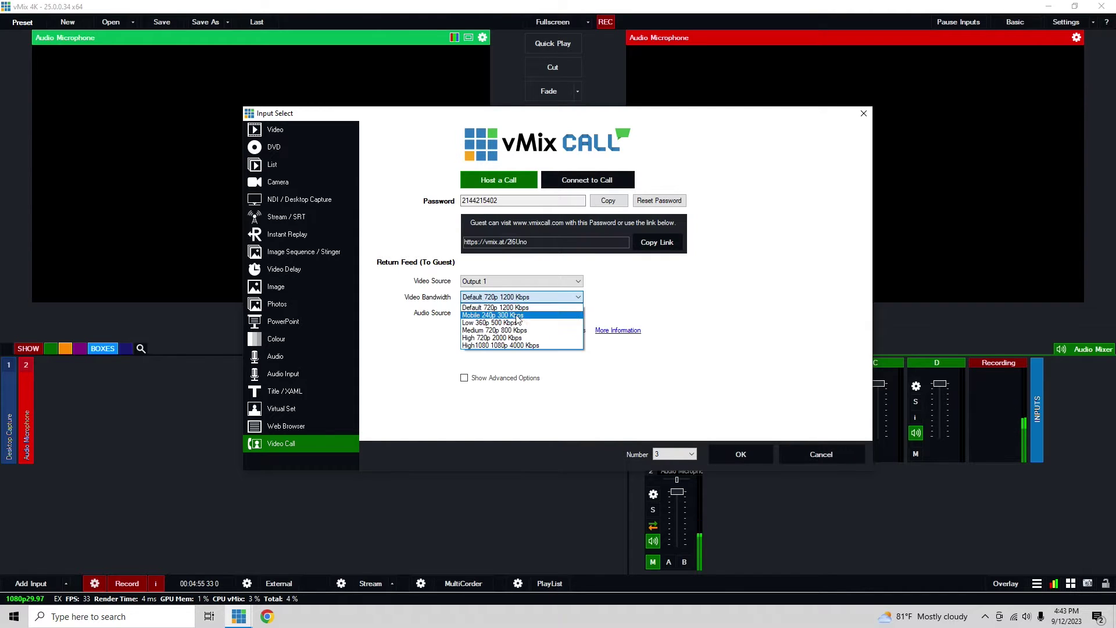
left_click(698, 314)
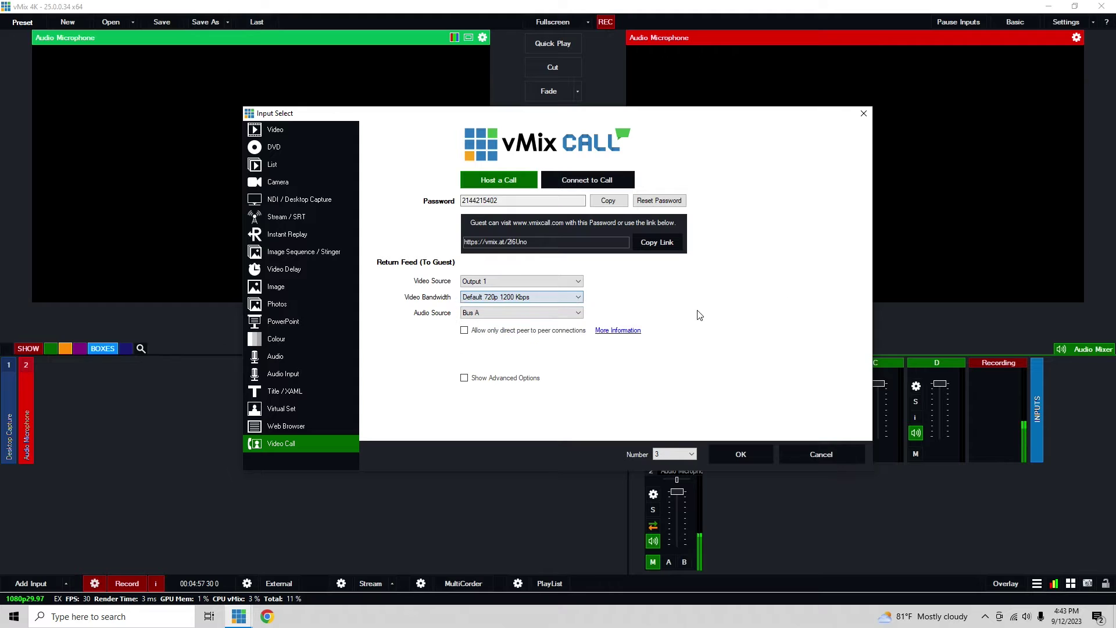
left_click(567, 297)
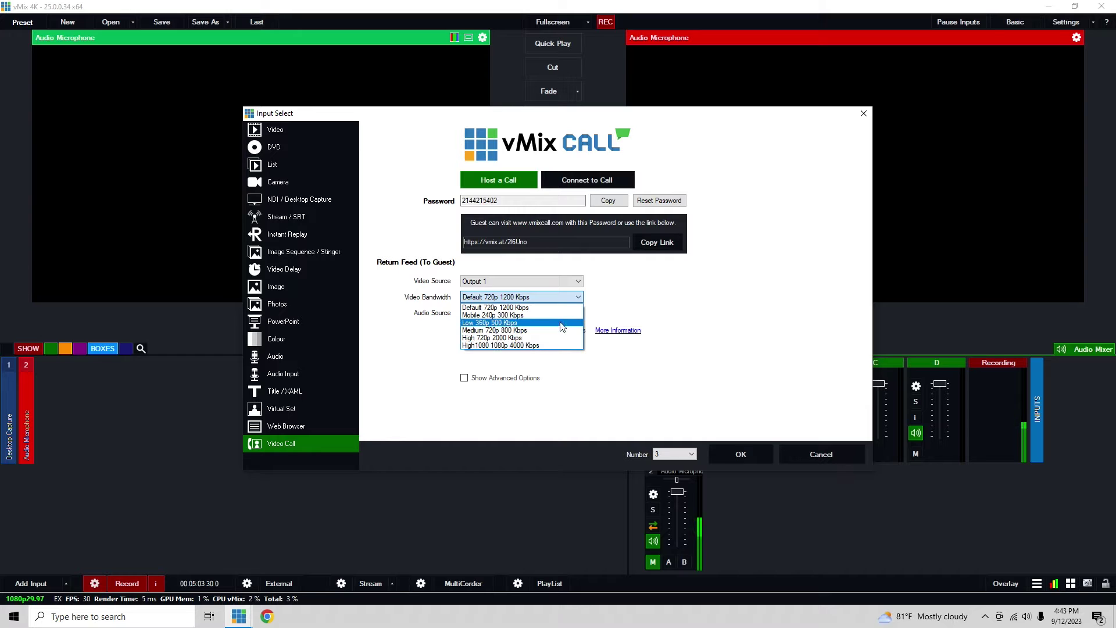
left_click(552, 308)
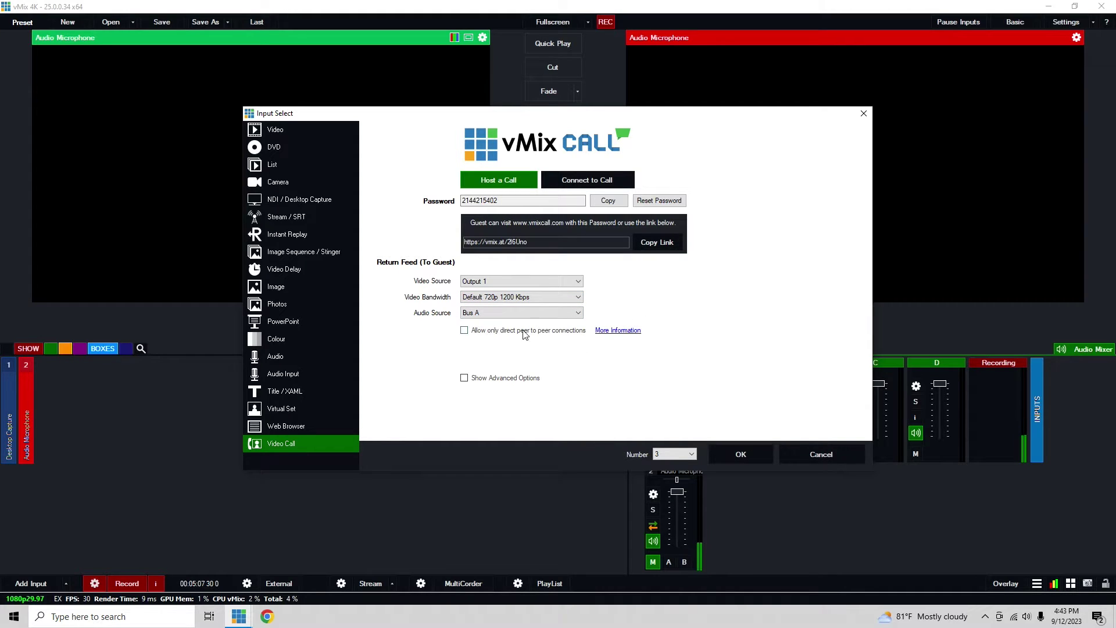
left_click(507, 314)
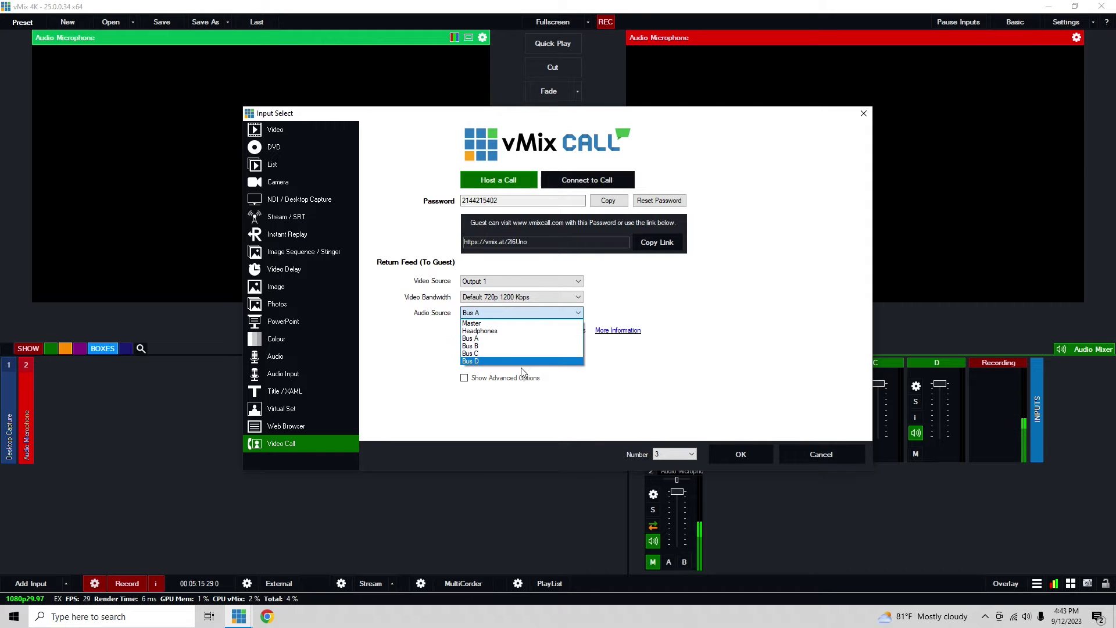
left_click(501, 341)
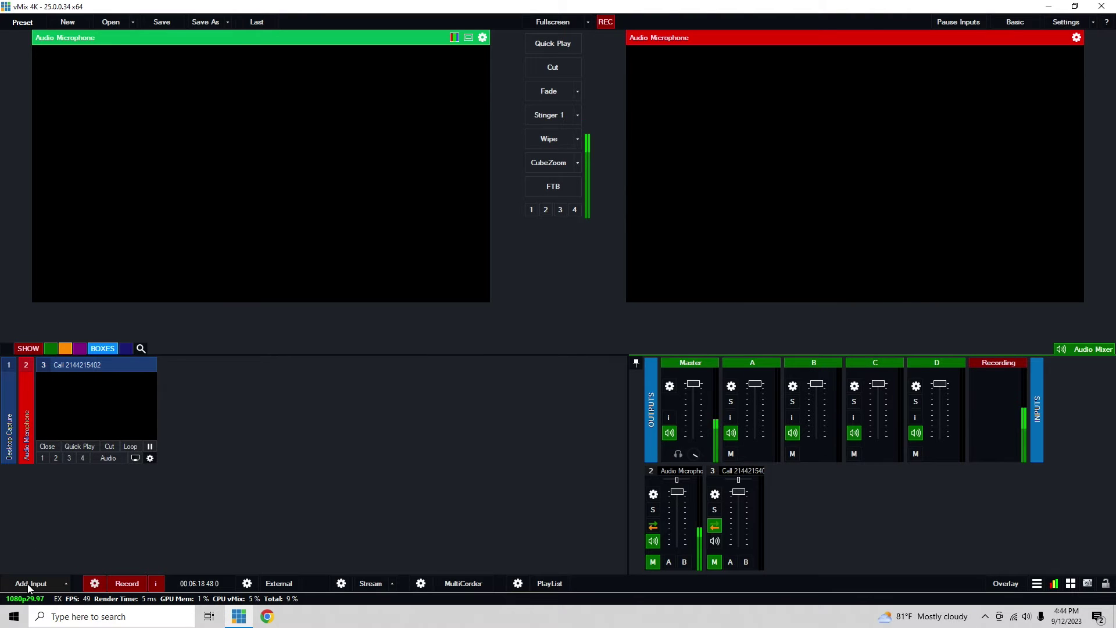
Step: Confirm call input 3, then add call input 4 returning Bus B audio
left_click(27, 583)
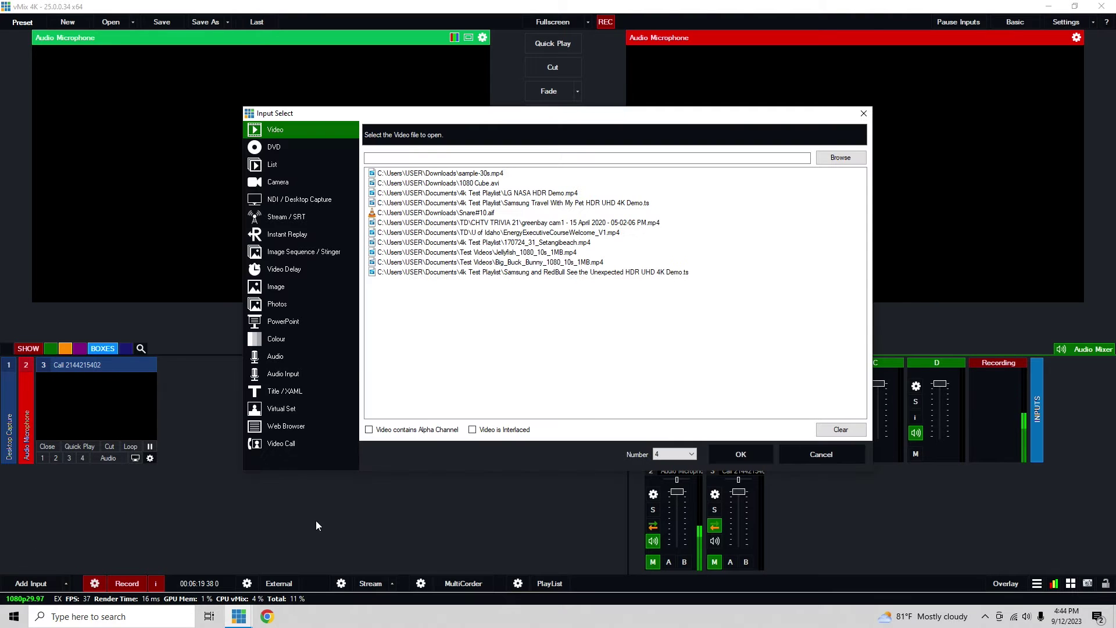
left_click(303, 445)
left_click(486, 312)
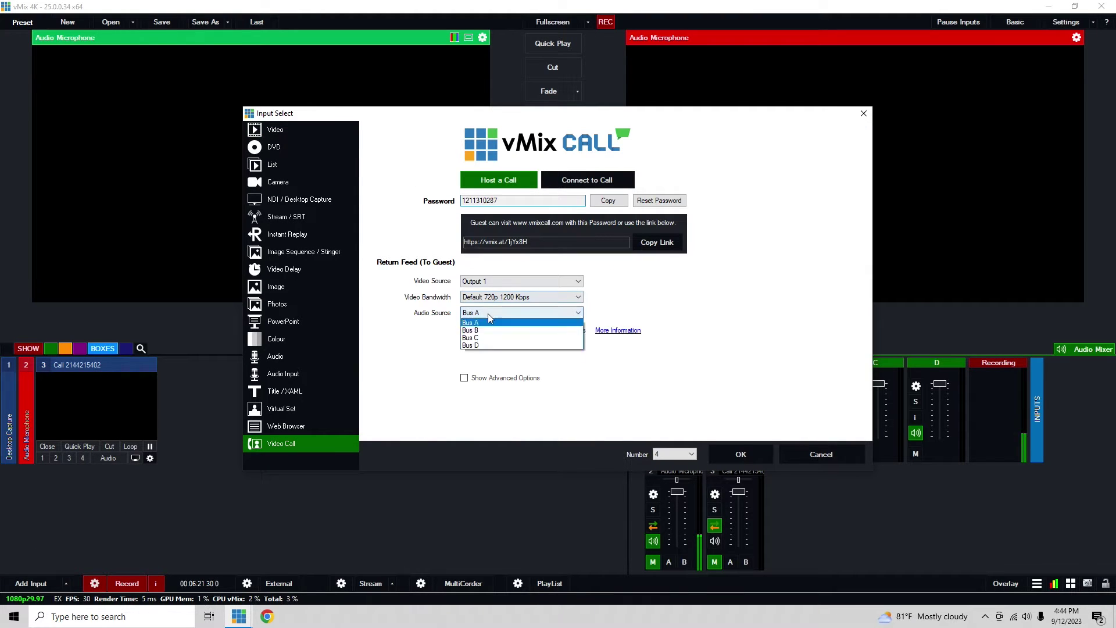
left_click(484, 351)
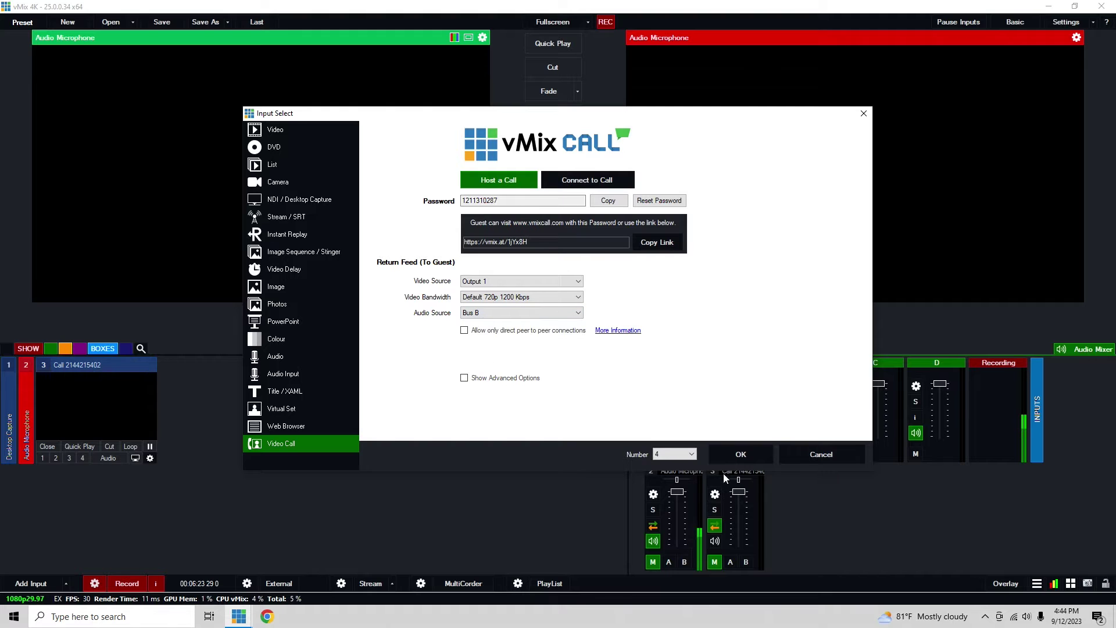
left_click(740, 459)
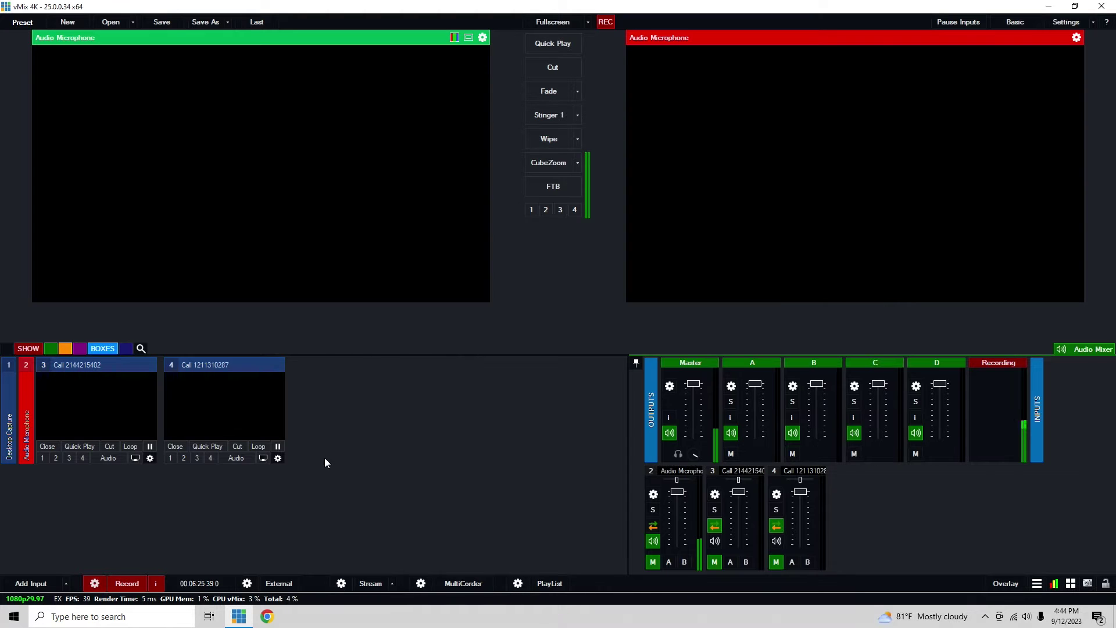
Step: Add call input 5 with its return audio source set to Bus C
left_click(51, 576)
left_click(282, 441)
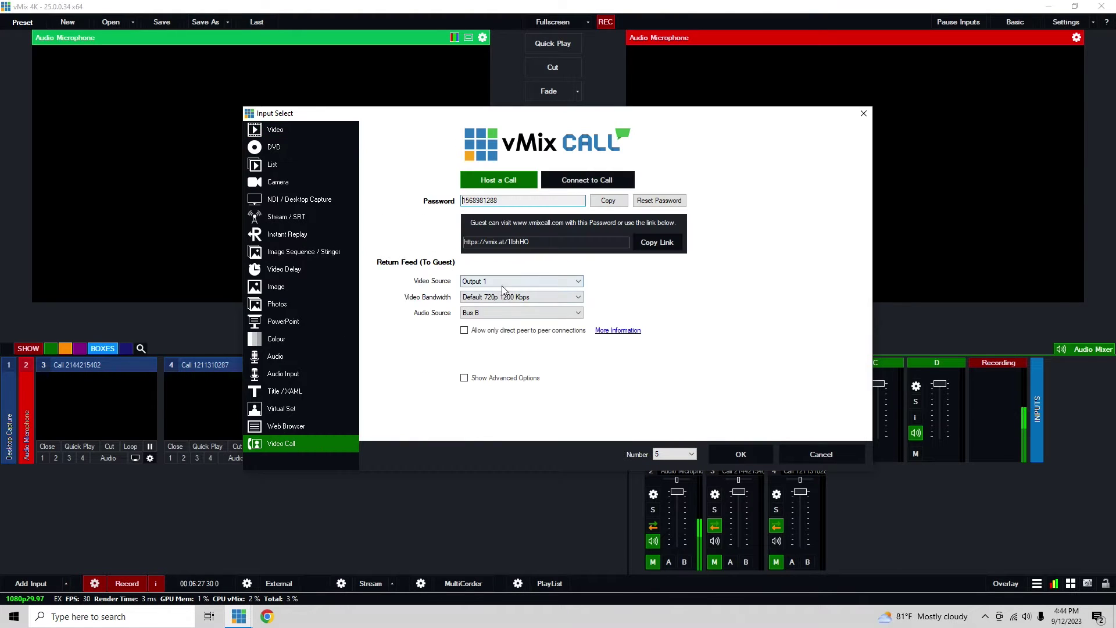
left_click(493, 312)
left_click(492, 353)
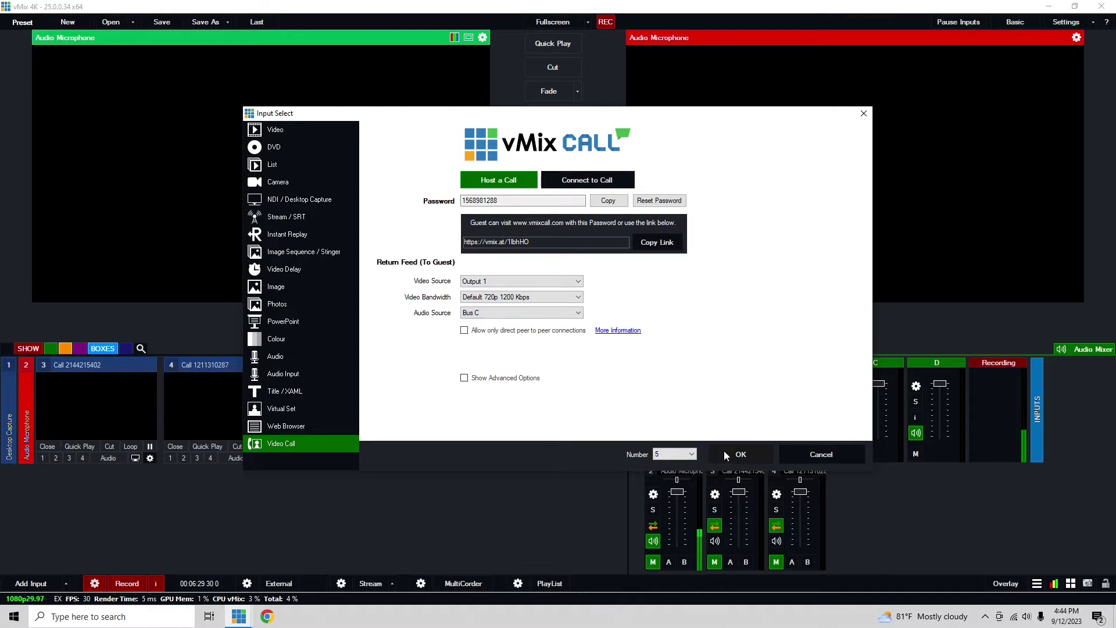
left_click(738, 454)
Step: Add call input 6 returning Bus D audio and stop input 3's Audio Follow Video
left_click(60, 586)
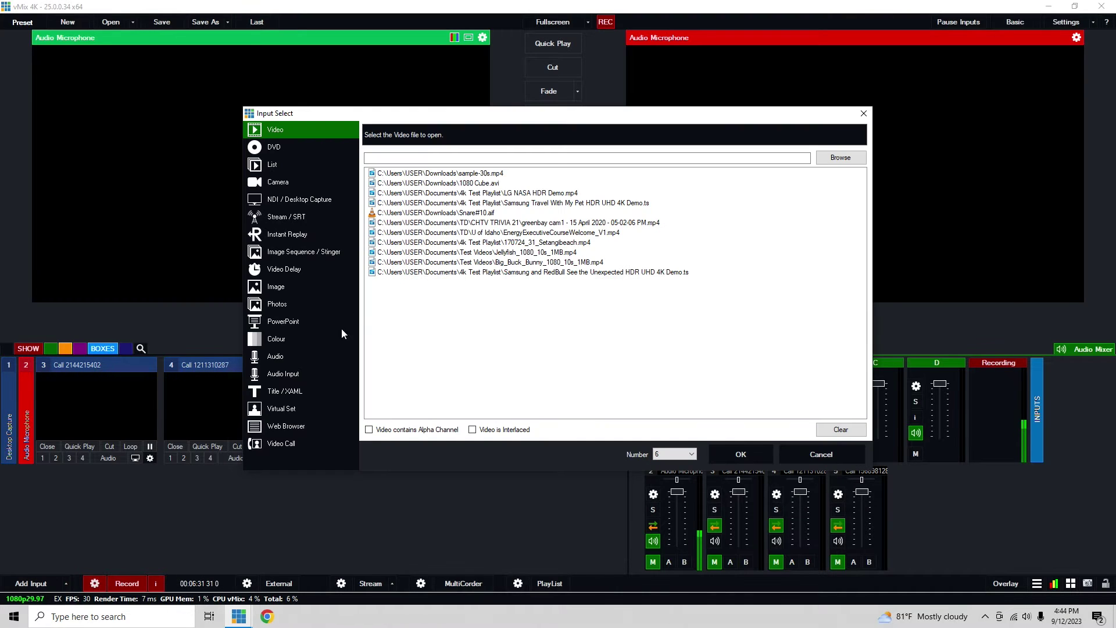
left_click(298, 448)
left_click(523, 313)
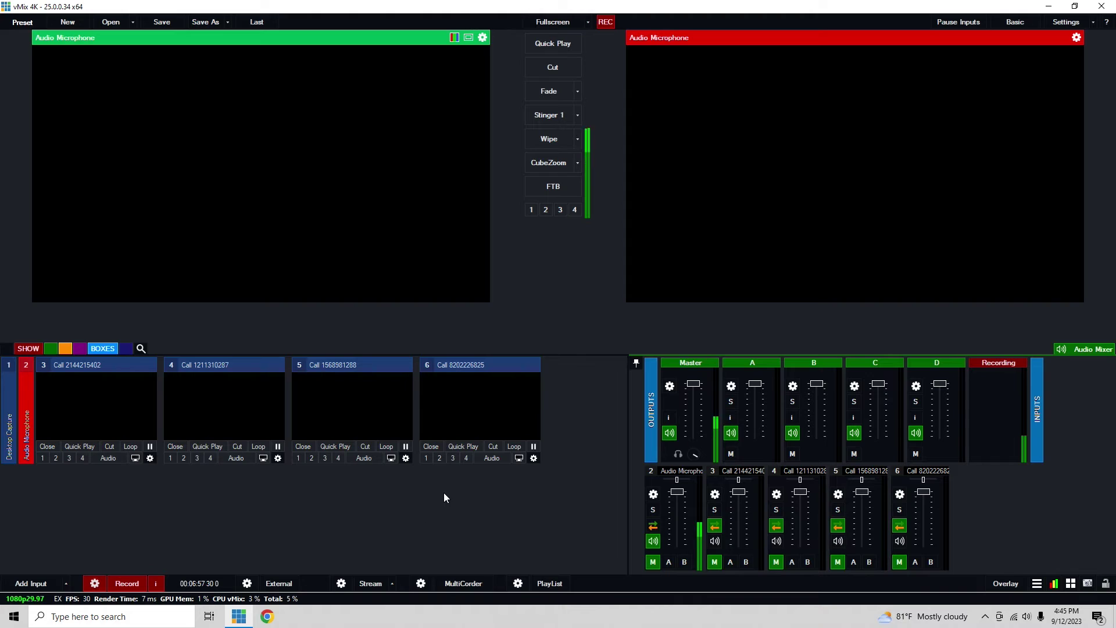
left_click(715, 525)
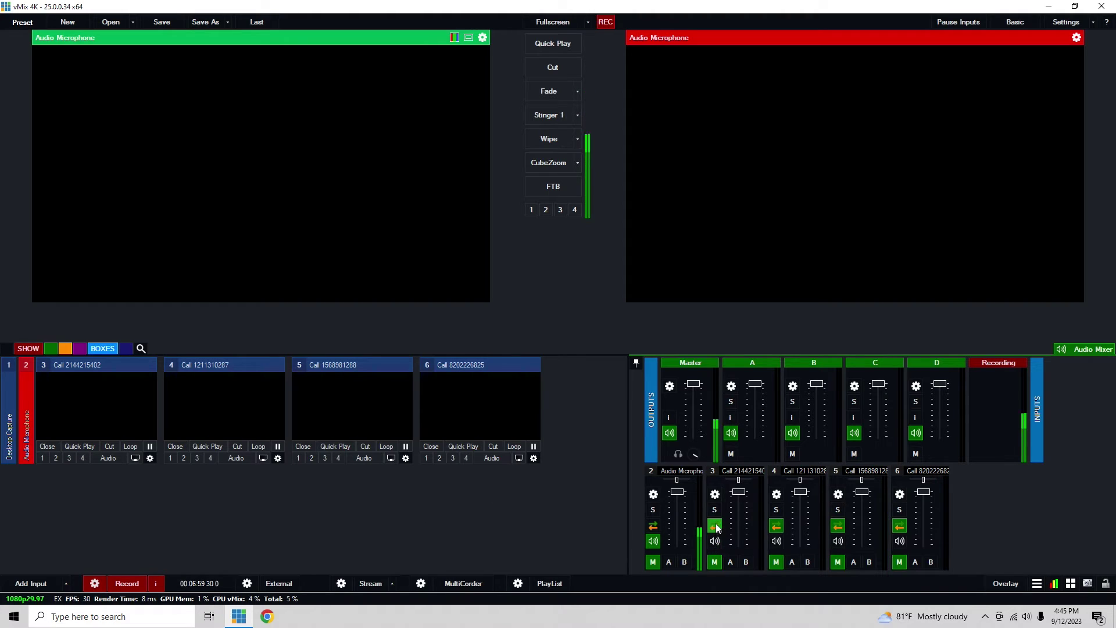
Step: Turn off Audio Follow Video on input 4 and unmute call inputs 3, 4, 5 and 6
left_click(776, 525)
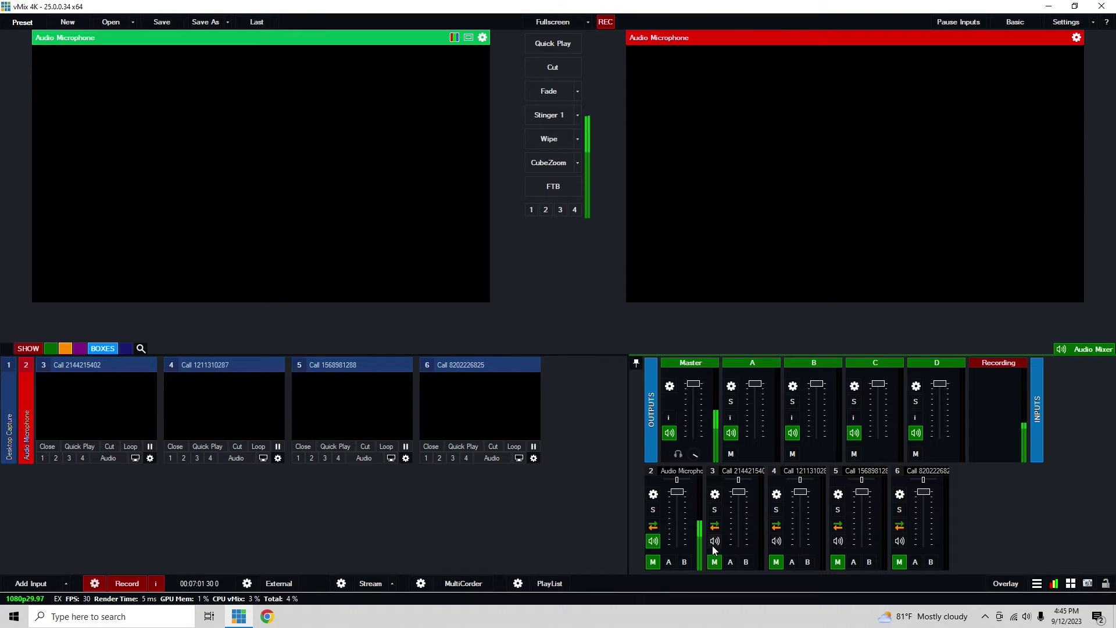
left_click(714, 541)
left_click(777, 541)
left_click(838, 541)
left_click(899, 541)
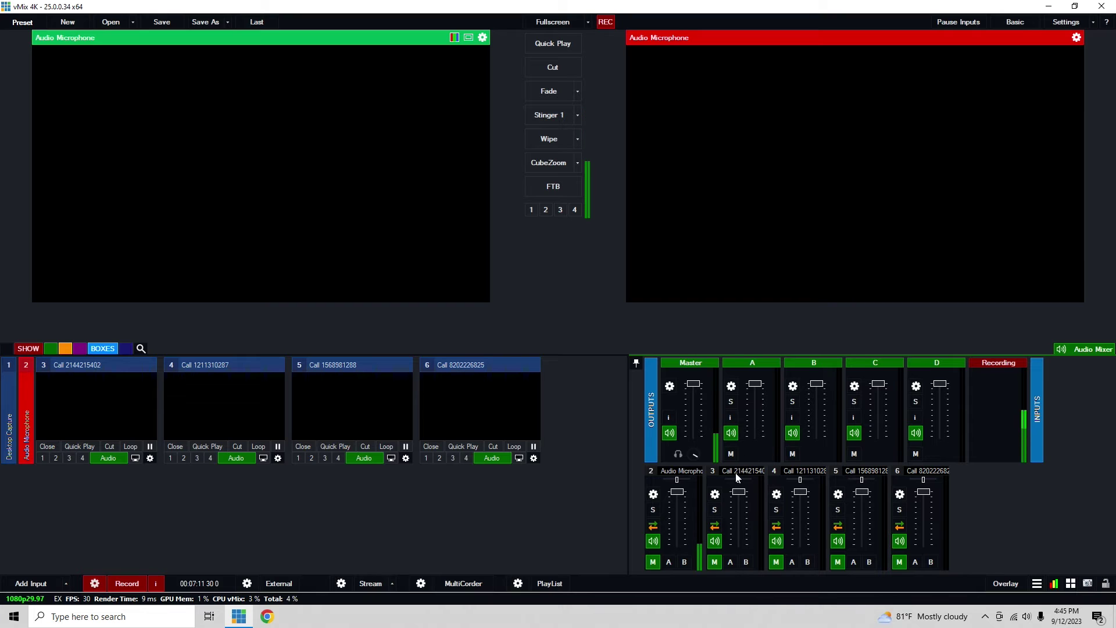
Step: Route input 3's audio to Bus B and input 4's to Bus A, checking their C/D lists
left_click(746, 562)
right_click(749, 562)
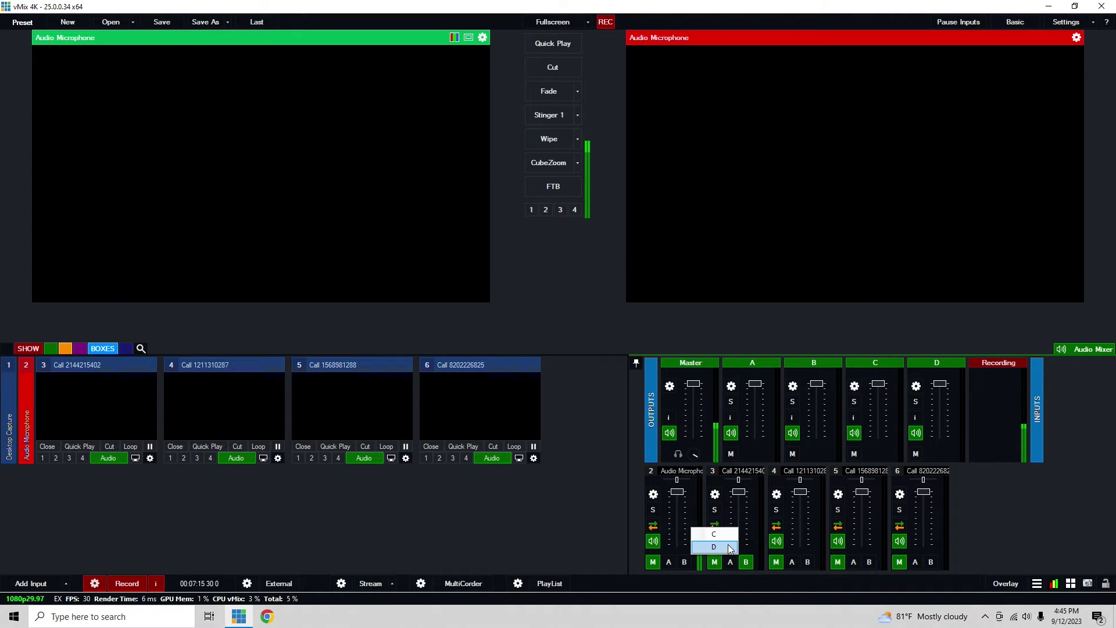
left_click(725, 543)
right_click(747, 564)
left_click(726, 546)
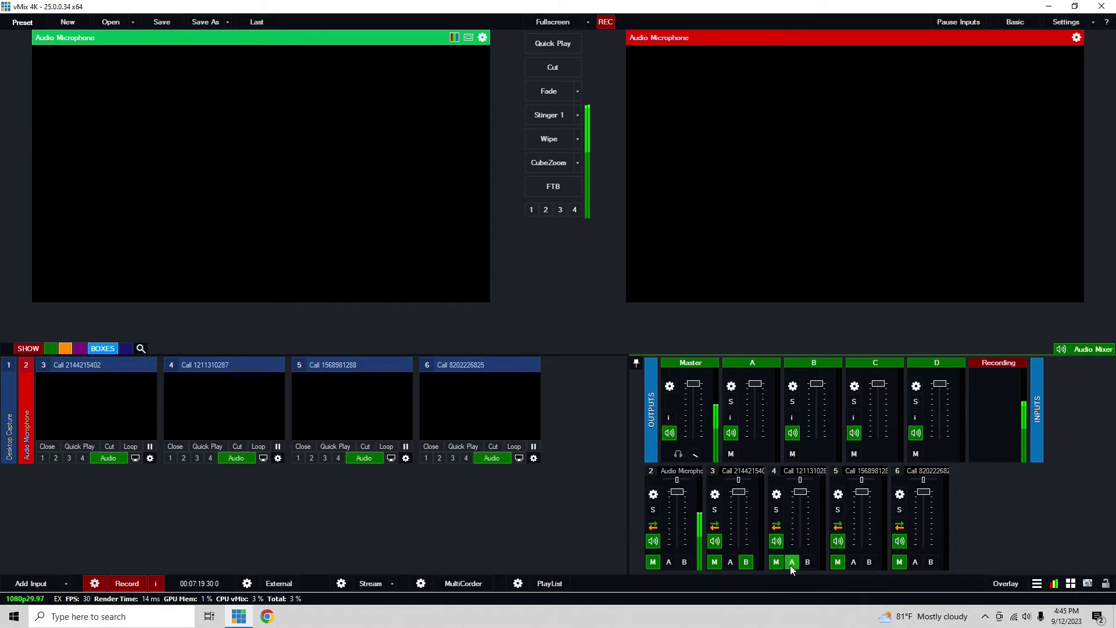
left_click(791, 563)
right_click(791, 562)
left_click(793, 562)
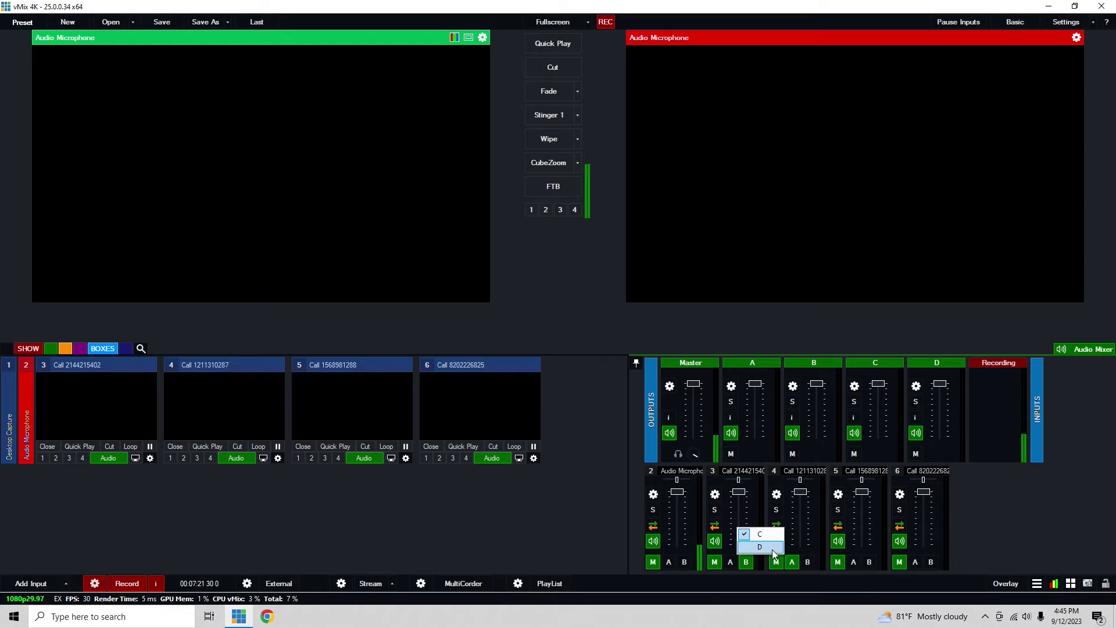
Step: Send input 5's audio to Buses A and B and input 6's to Bus A
right_click(853, 561)
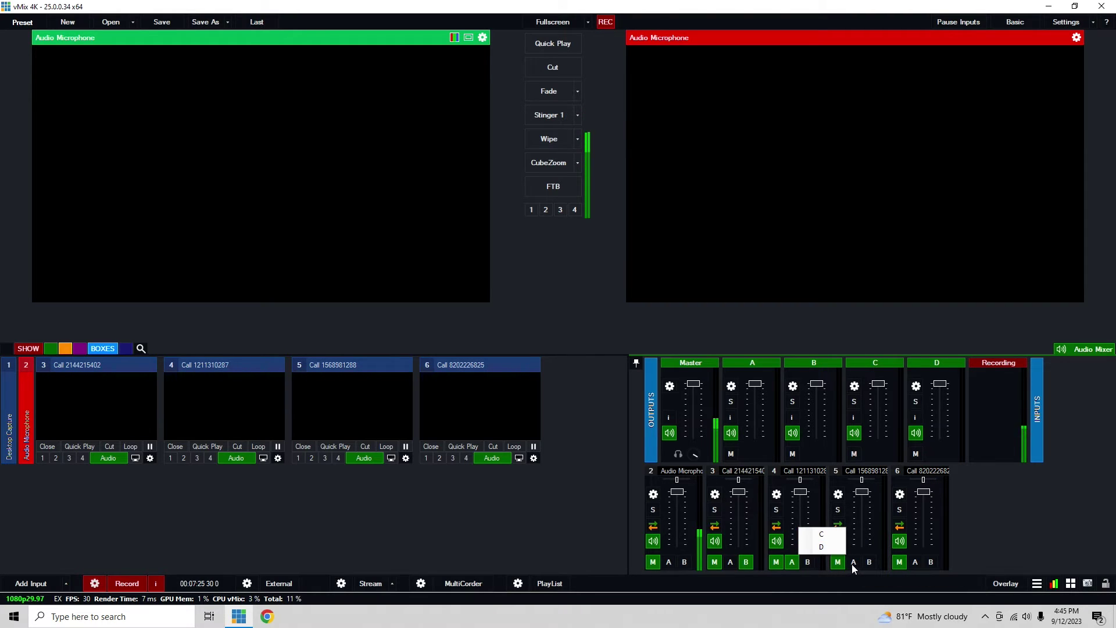
left_click(853, 562)
right_click(853, 560)
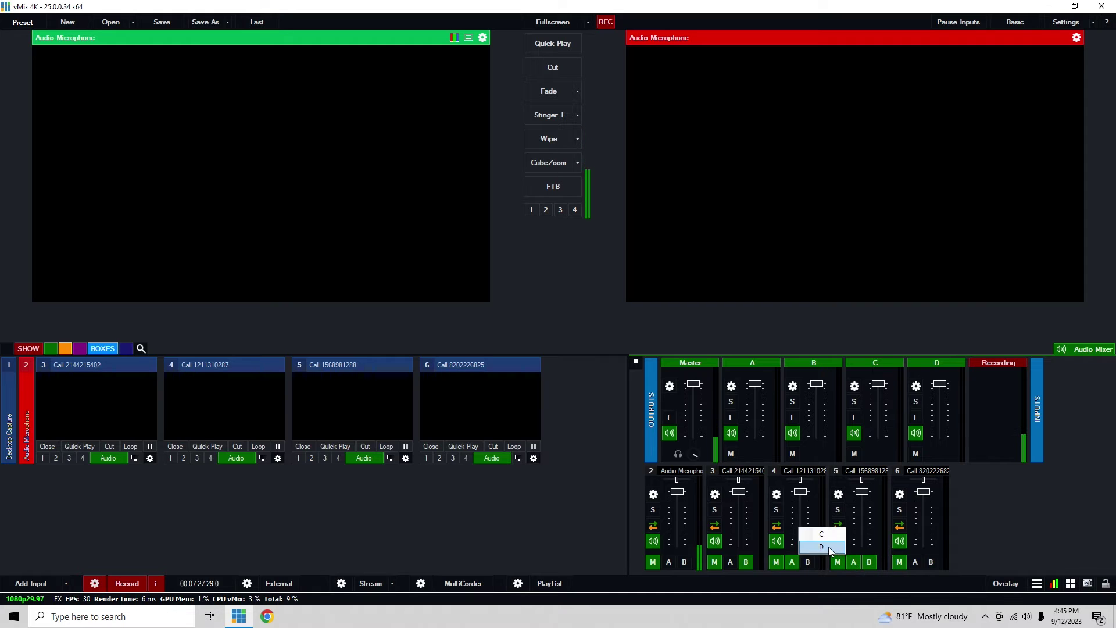
left_click(828, 546)
left_click(916, 563)
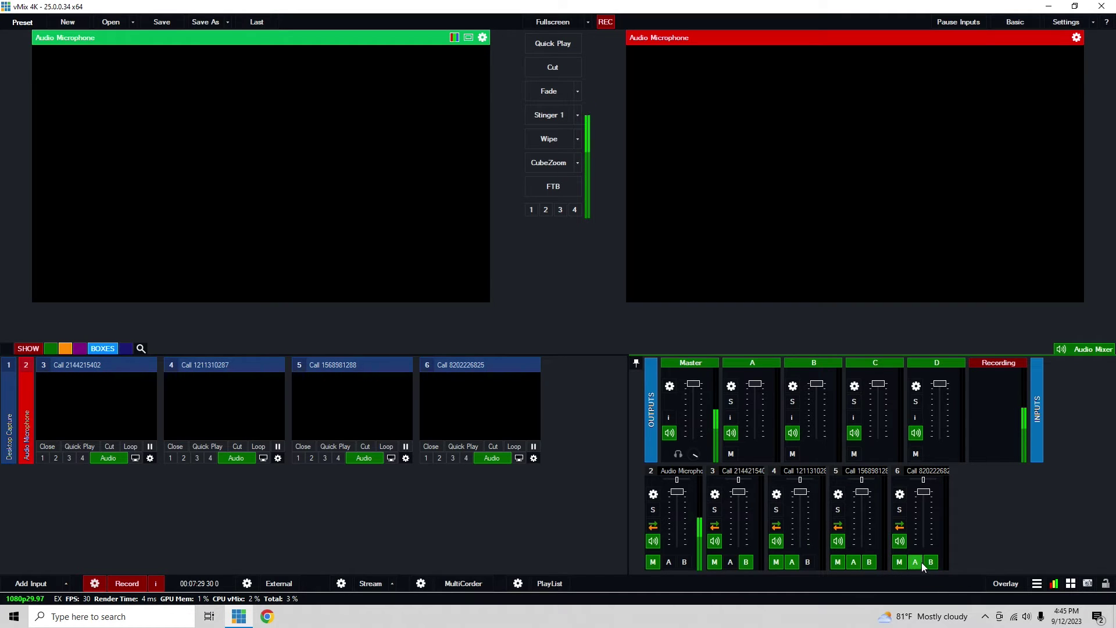
right_click(916, 562)
Step: Review the C/D bus assignments of inputs 3–6 and take input 3 off Master
right_click(742, 567)
right_click(792, 561)
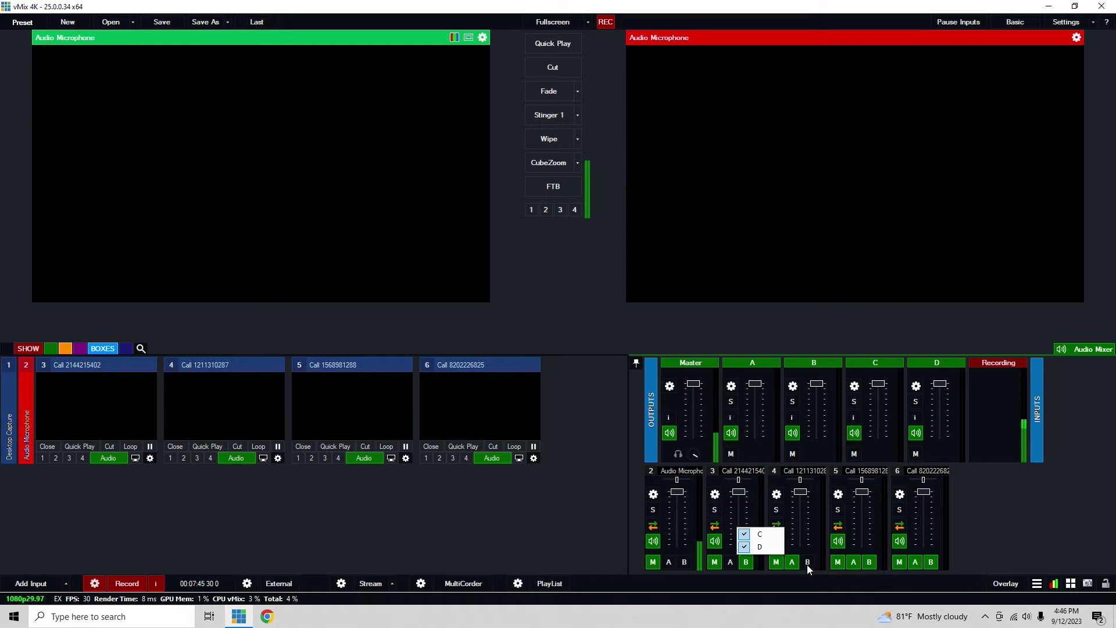
left_click(855, 563)
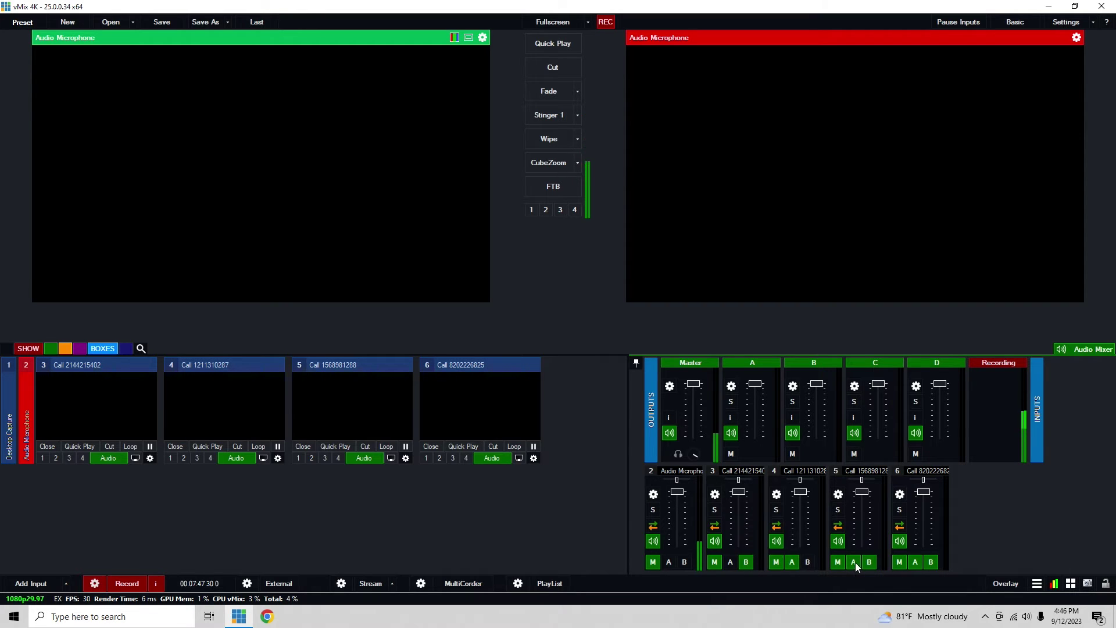
right_click(855, 563)
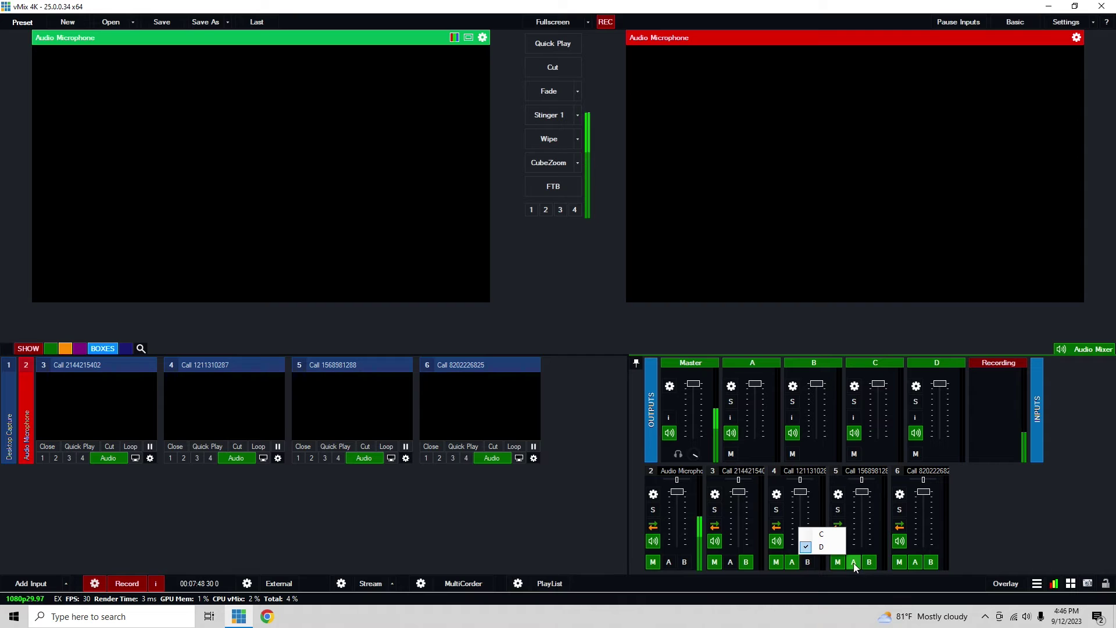
right_click(919, 562)
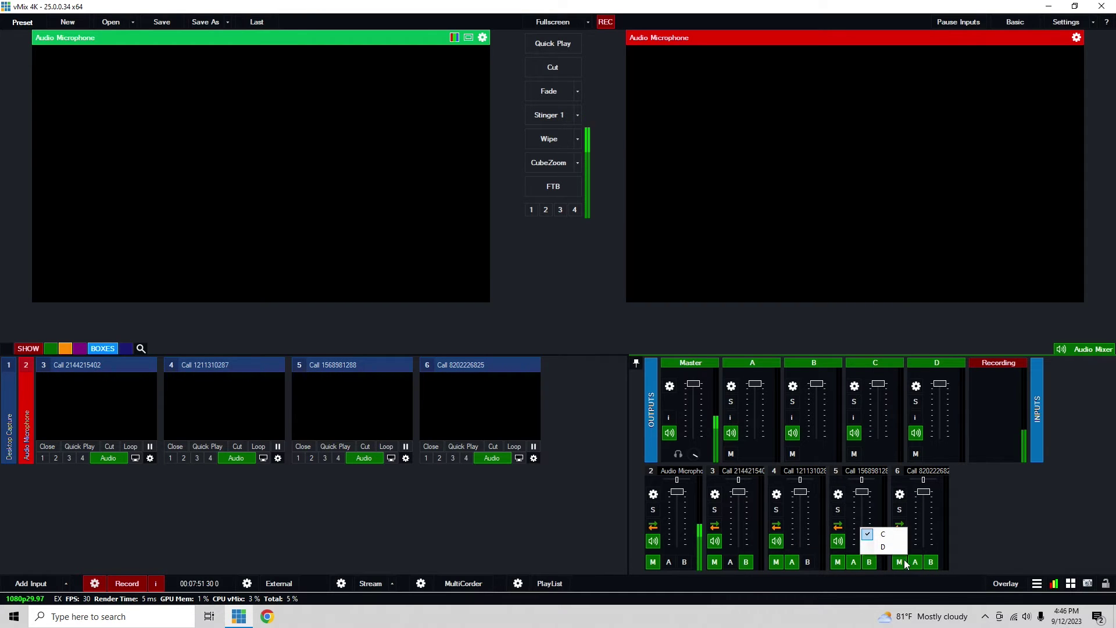
left_click(972, 546)
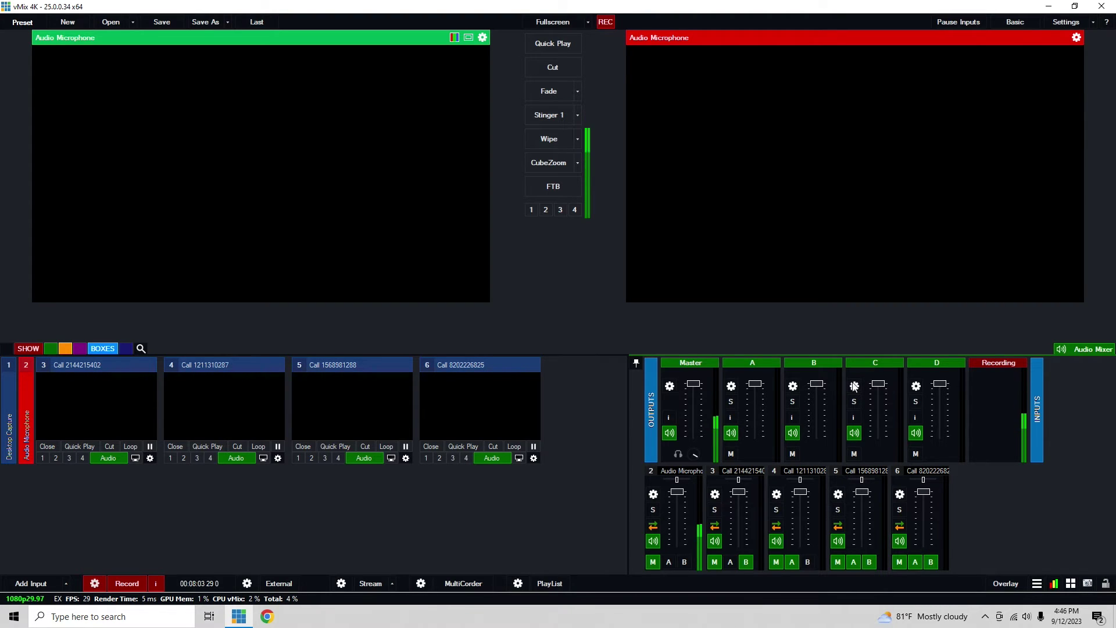
left_click(714, 562)
Step: Take inputs 4 and 5 off Master, then put inputs 3–6 back on the master mix
left_click(775, 562)
left_click(842, 563)
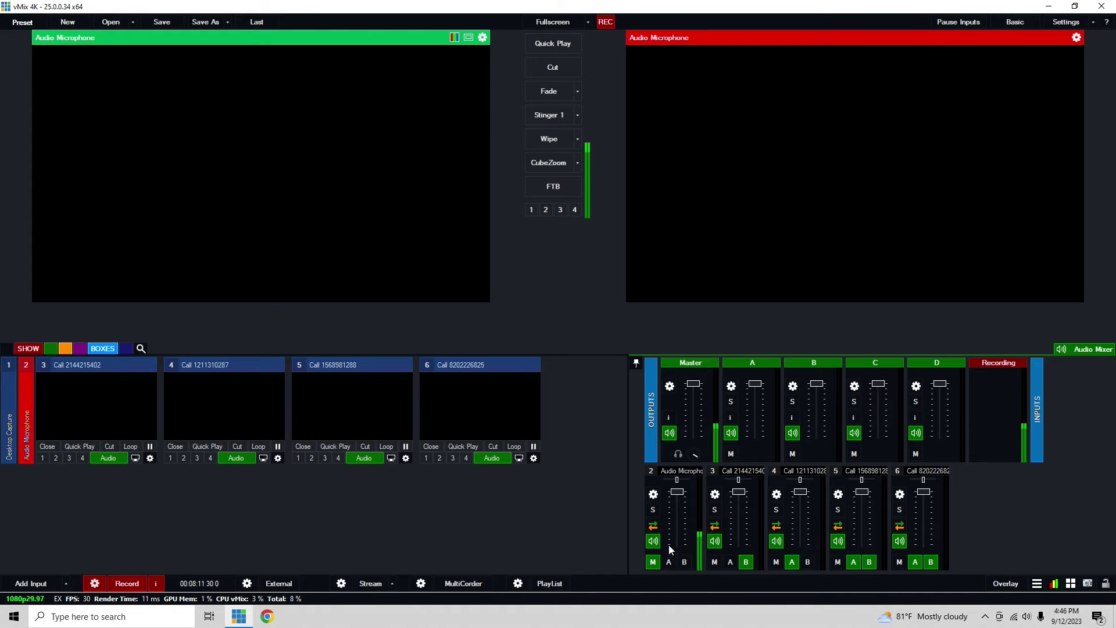
left_click(714, 562)
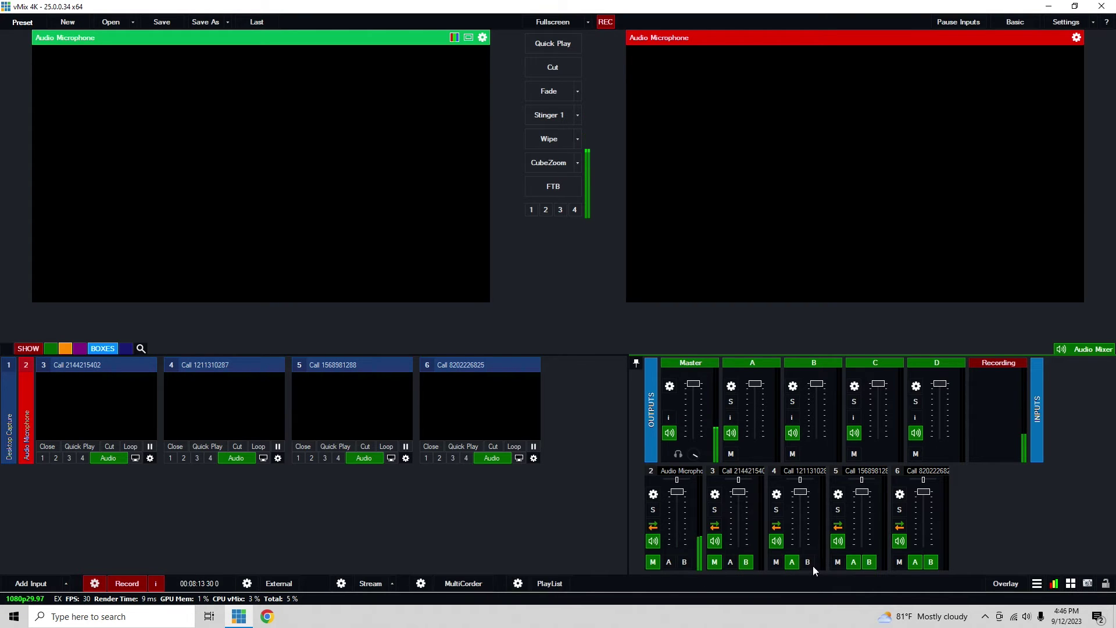
left_click(776, 561)
left_click(838, 562)
left_click(898, 562)
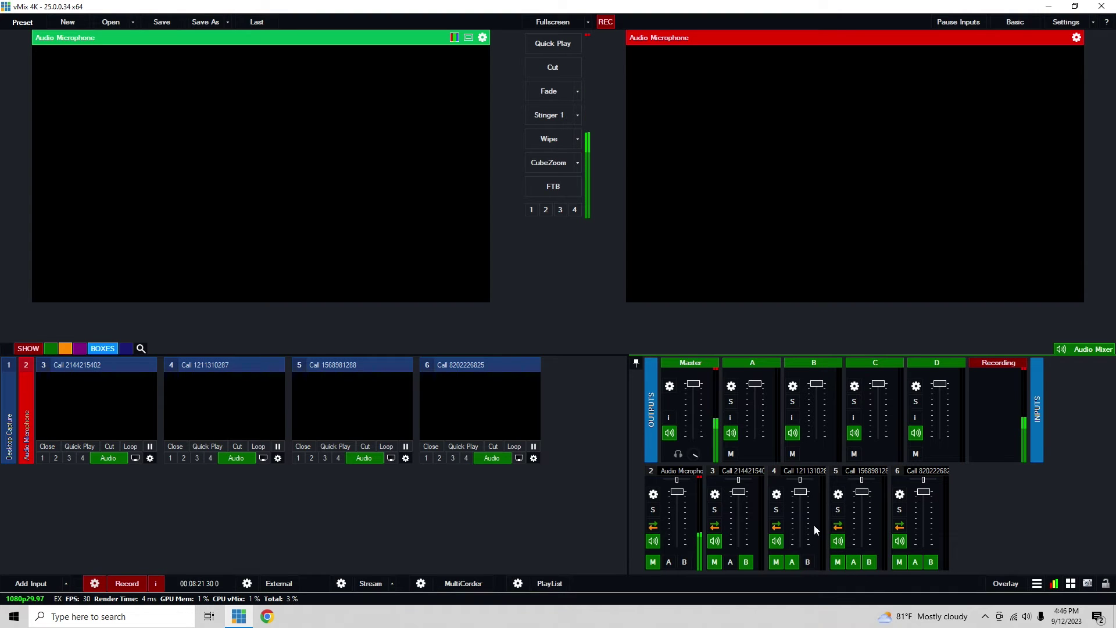
Step: Take the microphone off Master, trying Buses A and B before clearing them
left_click(659, 560)
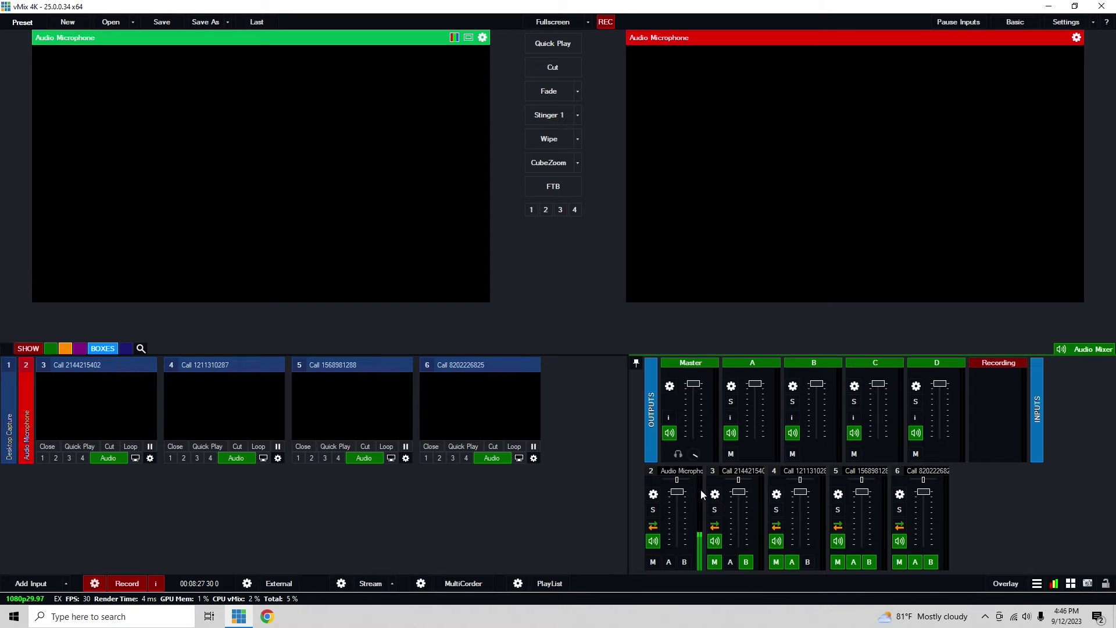
left_click(669, 562)
left_click(670, 561)
left_click(683, 562)
left_click(685, 561)
Step: Assign the microphone to Bus D from its C/D bus list, after trying Bus C
right_click(669, 565)
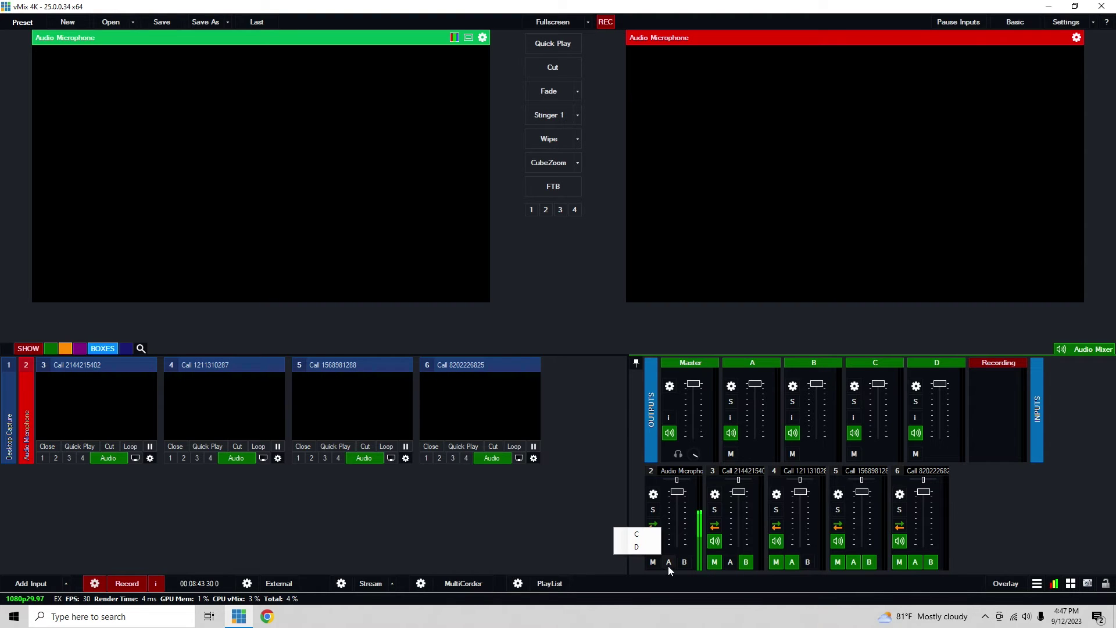
left_click(667, 564)
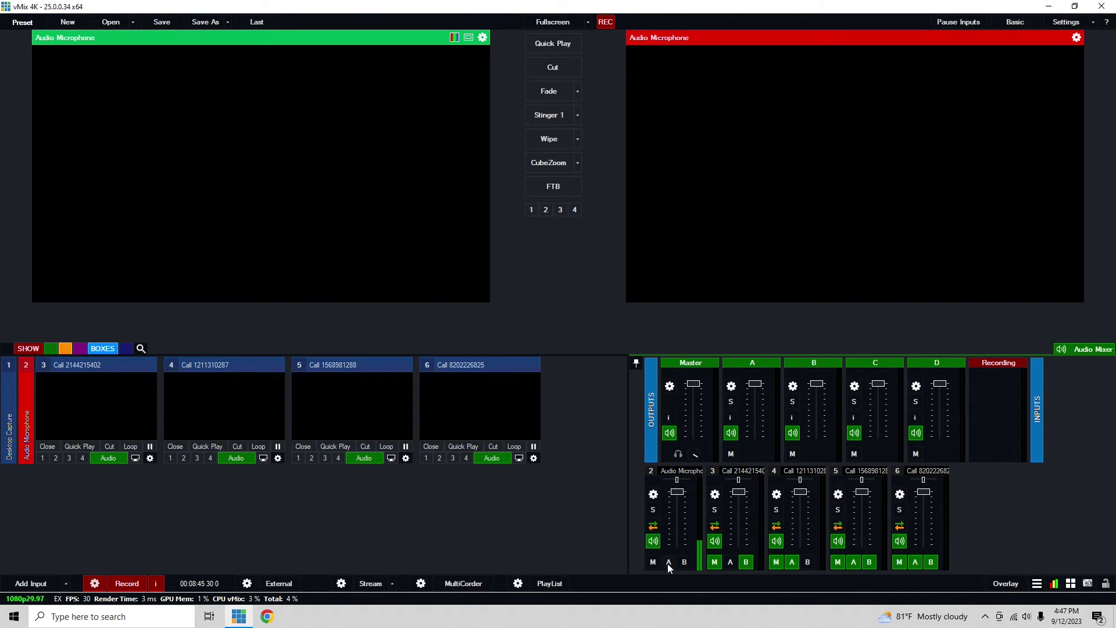
right_click(668, 563)
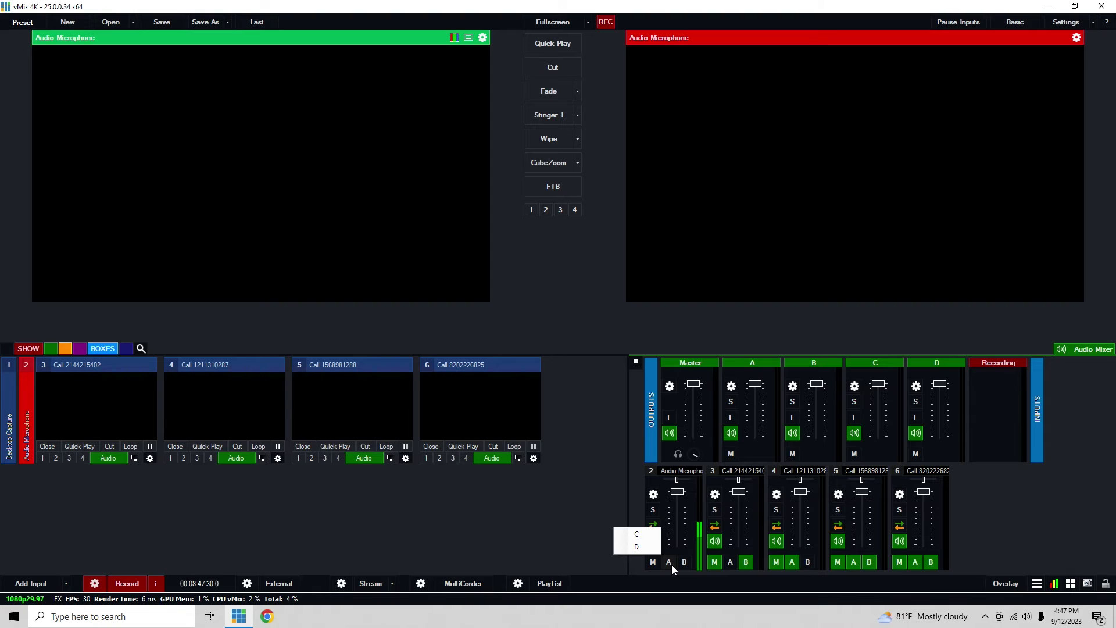
left_click(670, 563)
right_click(670, 564)
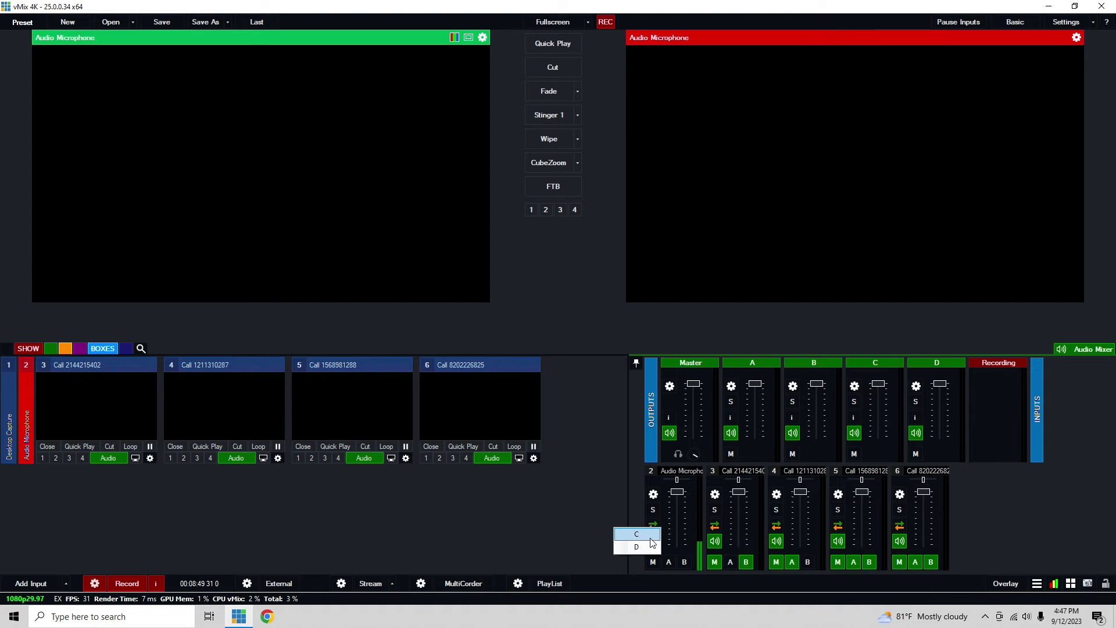
left_click(651, 536)
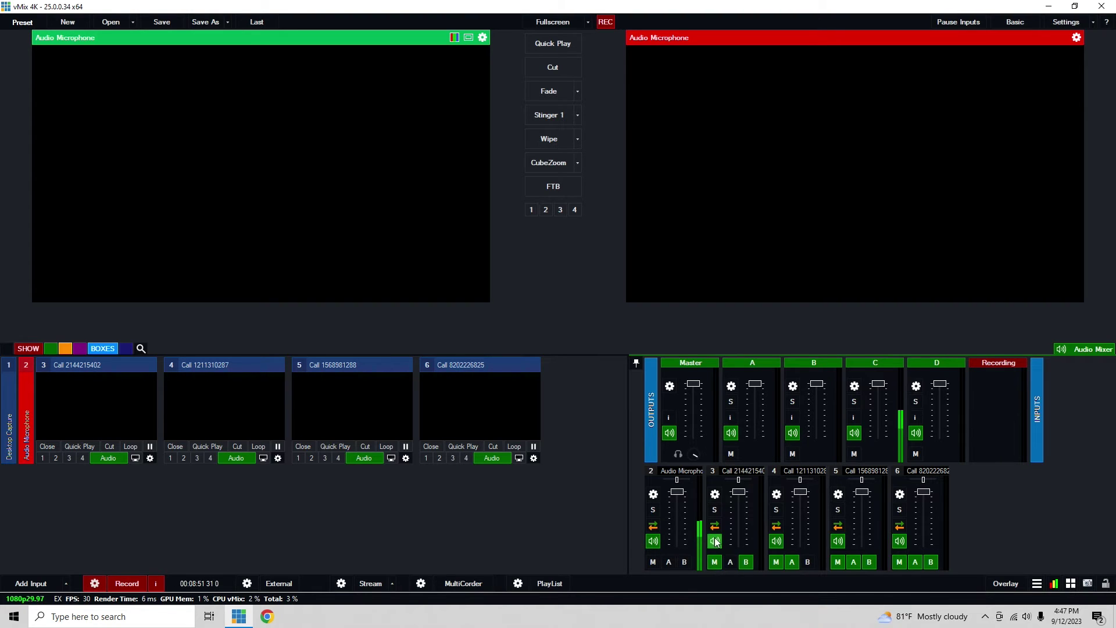
right_click(670, 562)
left_click(637, 535)
right_click(682, 560)
left_click(657, 548)
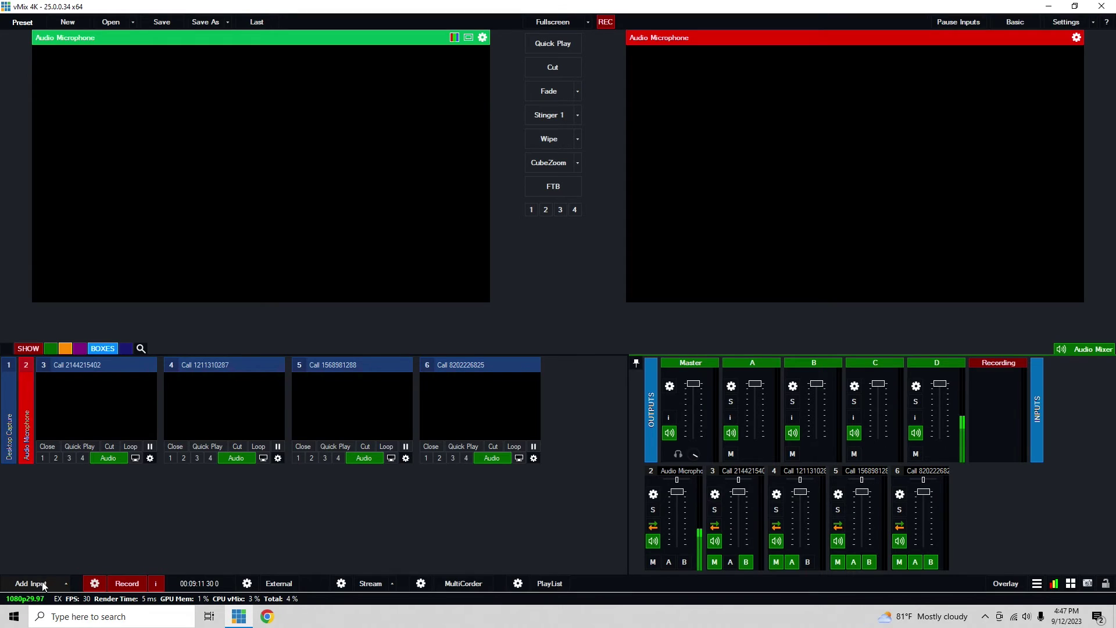
Step: Create a grey solid Colour input with the colour picker and load input 7 into Preview
left_click(44, 583)
left_click(285, 338)
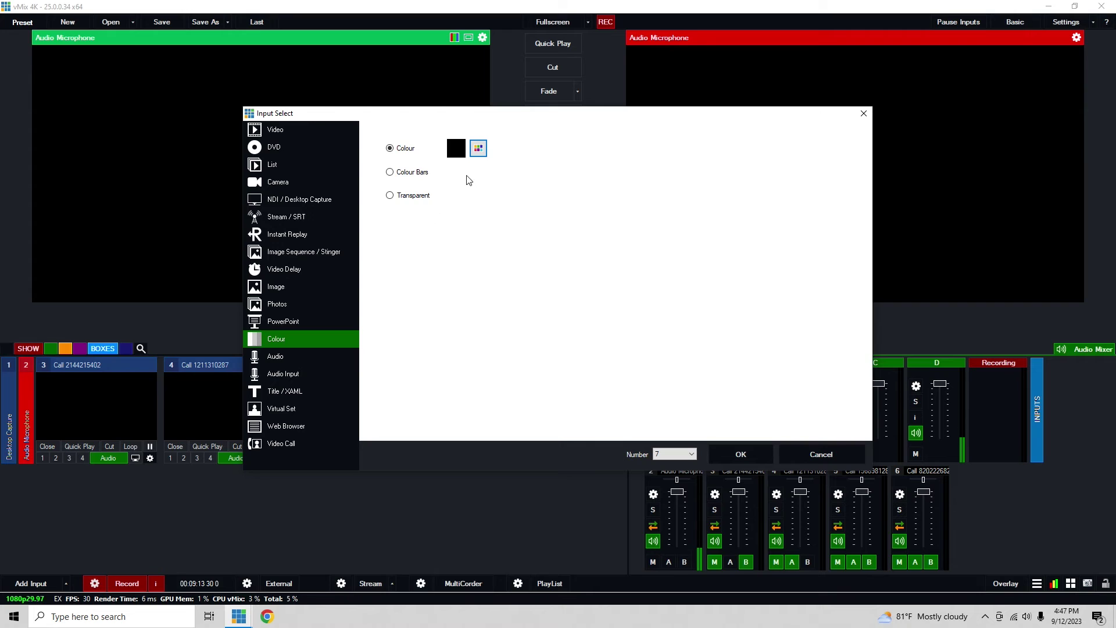
left_click(478, 148)
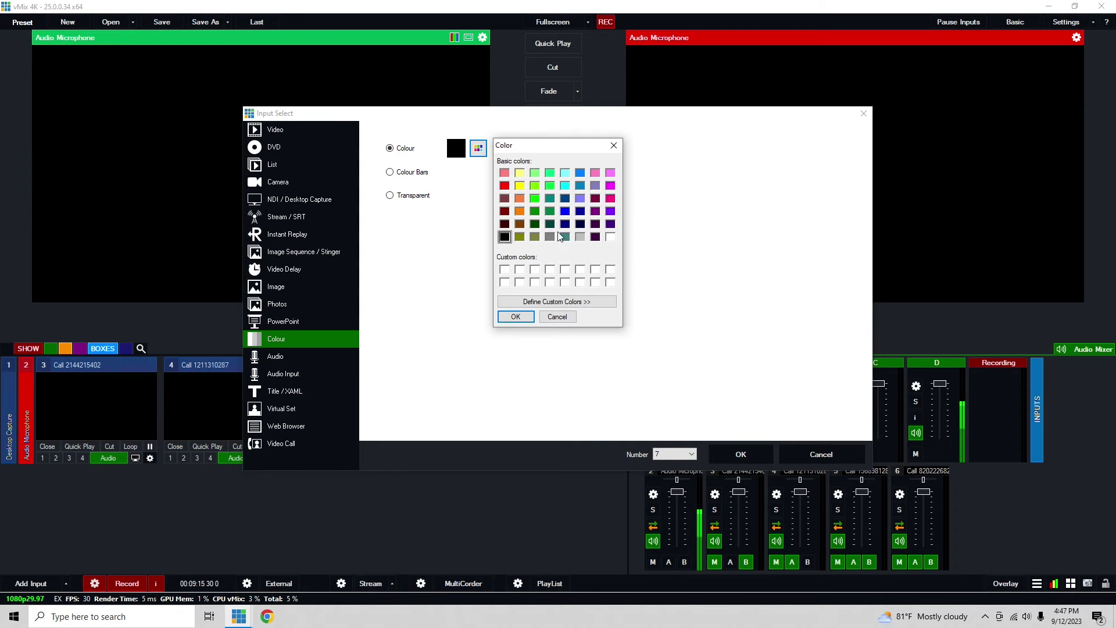
left_click(549, 237)
left_click(515, 317)
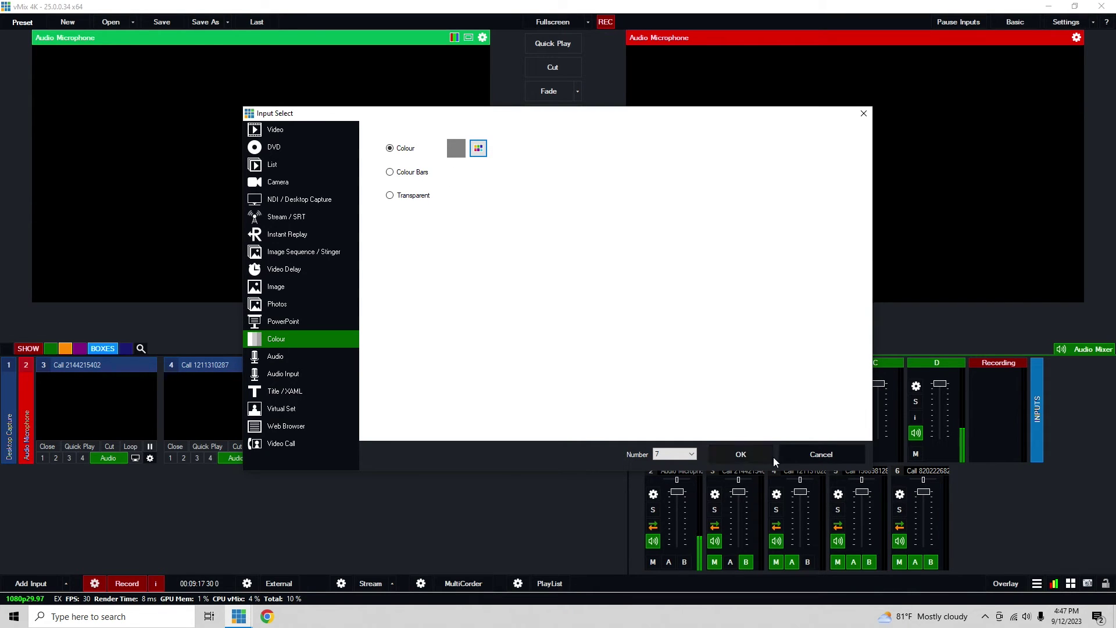
left_click(737, 455)
left_click(70, 502)
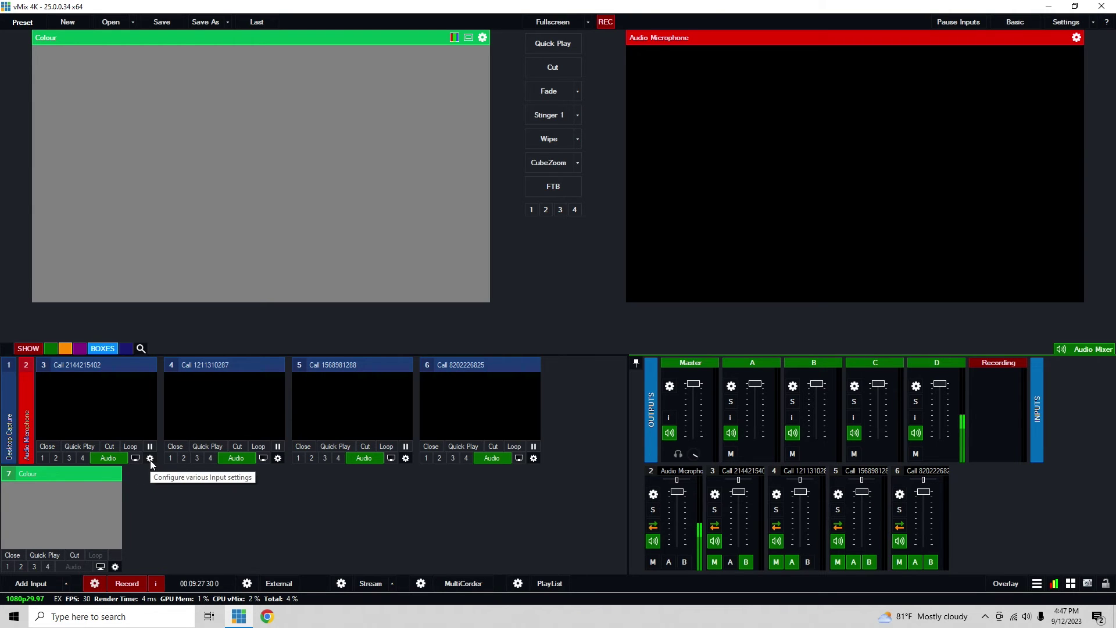
Step: Tint input 3 dark red using the Lift wheel in its Colour Correction settings
left_click(151, 459)
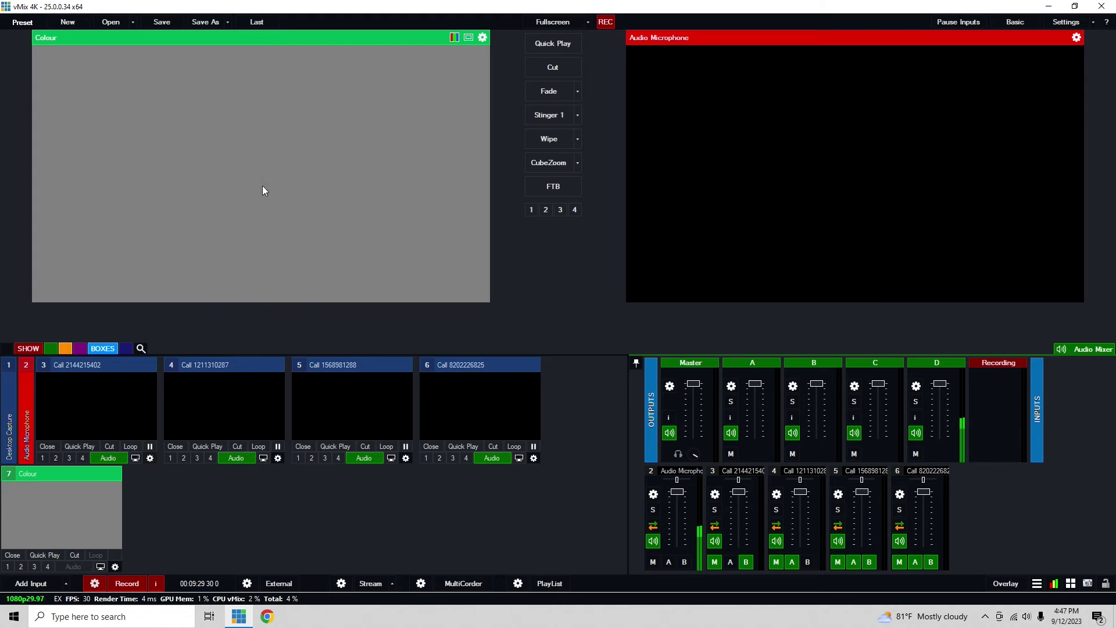
left_click(273, 201)
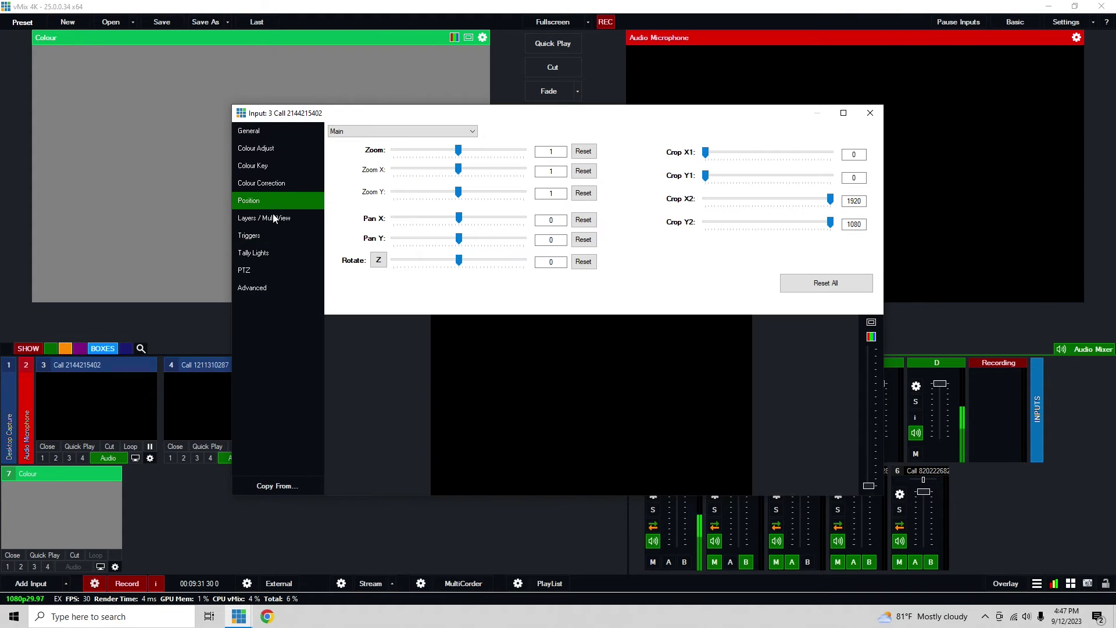
left_click(270, 232)
left_click(277, 218)
left_click(283, 185)
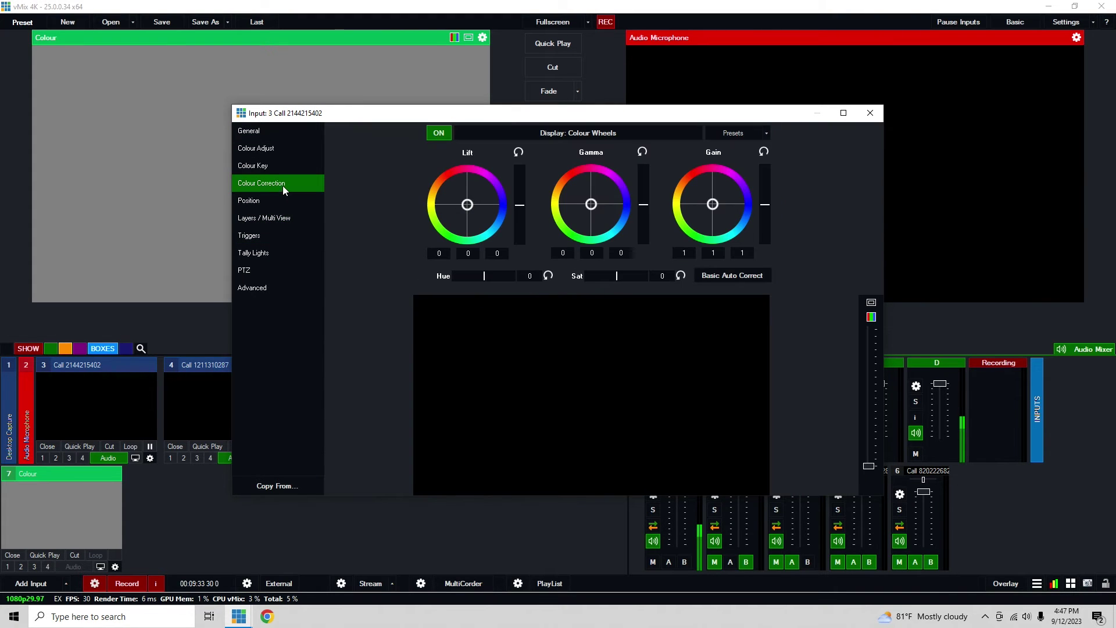
left_click_drag(467, 205, 445, 184)
left_click(870, 113)
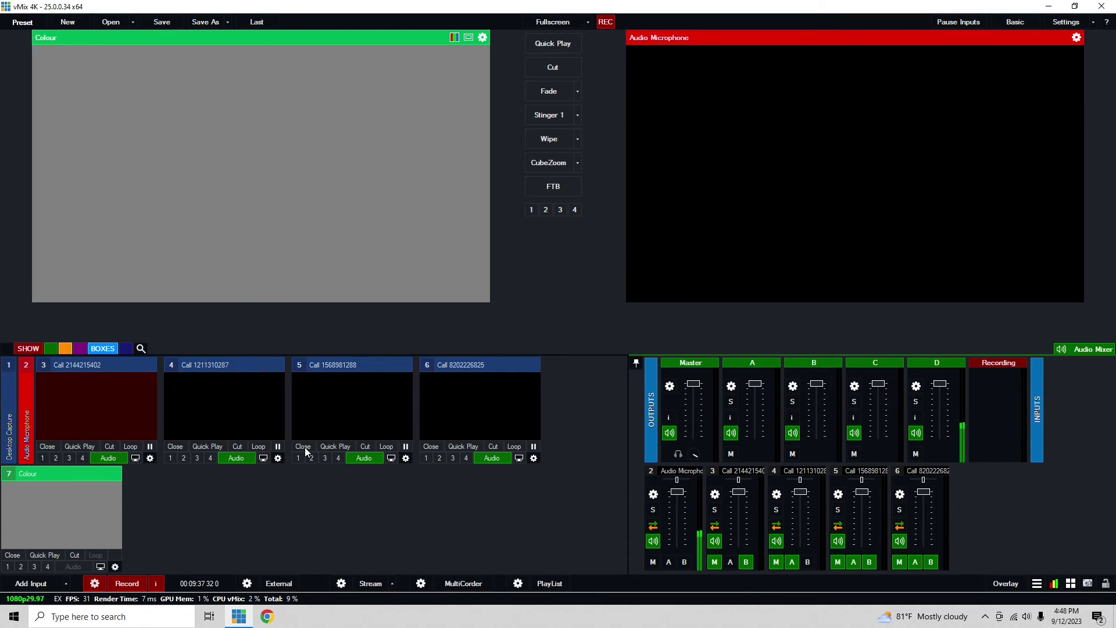
Step: Tint input 4 dark blue and input 5 dark green with the Lift wheel
left_click(278, 457)
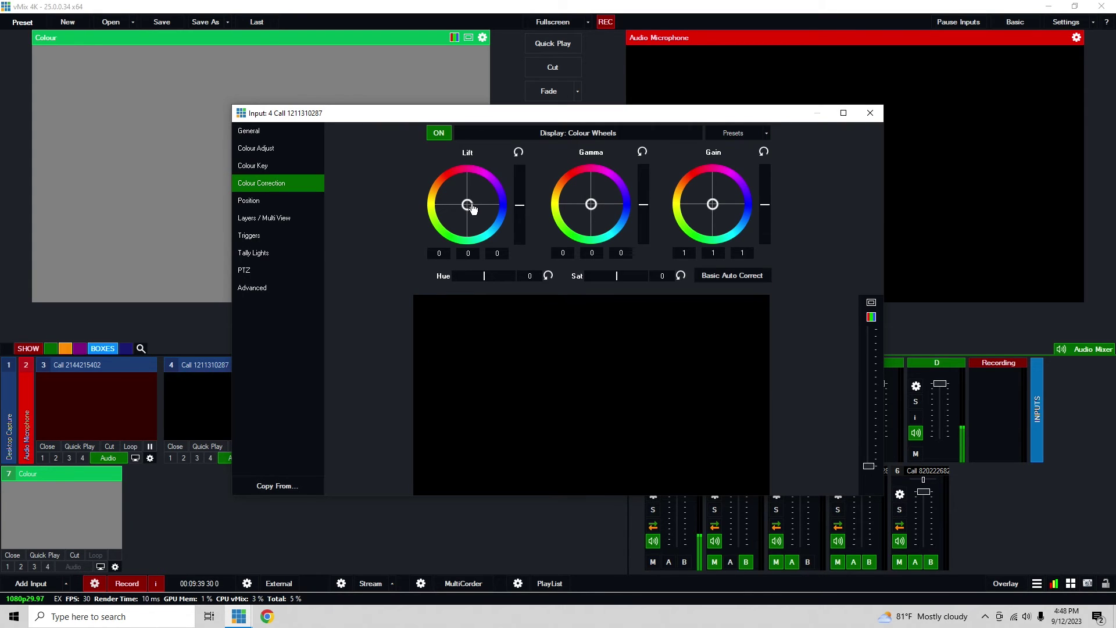
left_click_drag(474, 204, 492, 194)
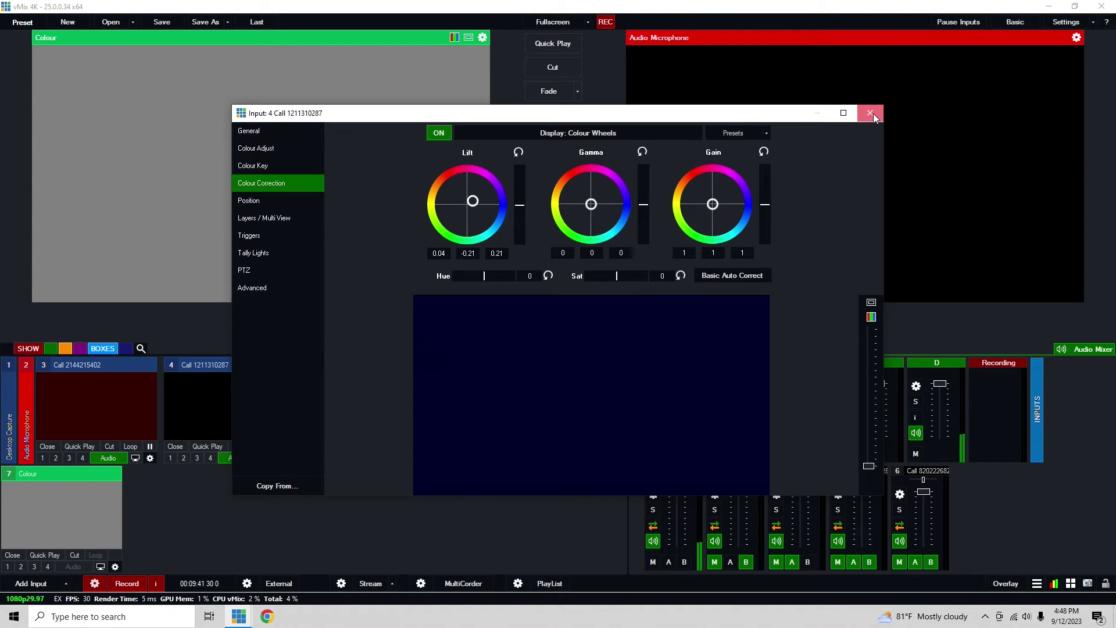
left_click(870, 113)
left_click(406, 459)
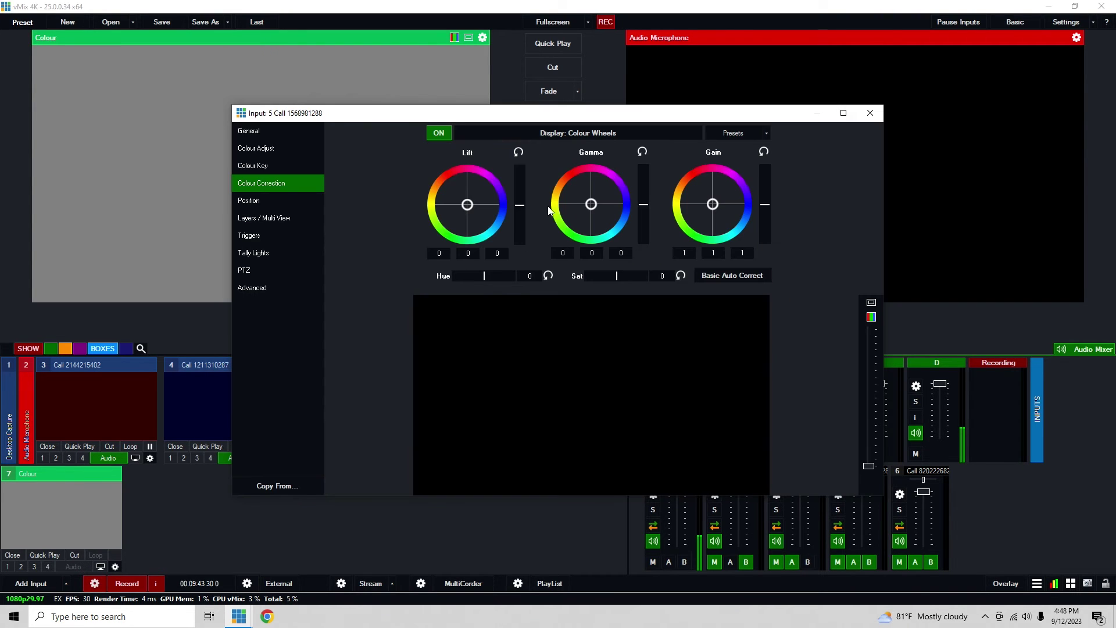
left_click_drag(469, 208, 458, 214)
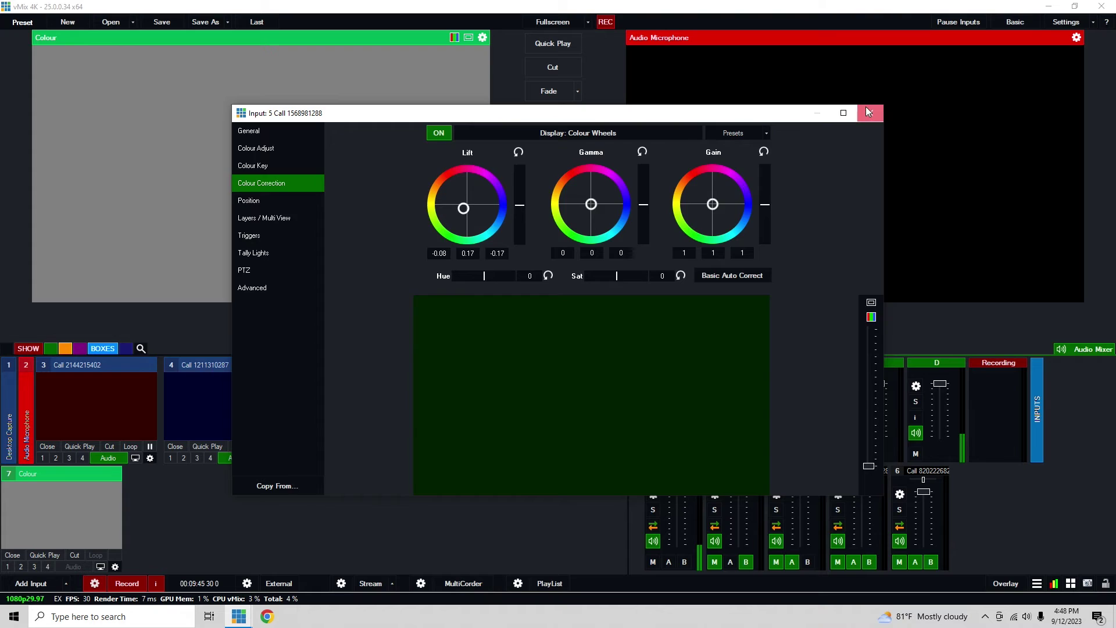
left_click(870, 112)
Step: Tint input 6 gold, then preview the red, blue, green and gold calls in turn
left_click(533, 458)
left_click_drag(477, 212, 415, 198)
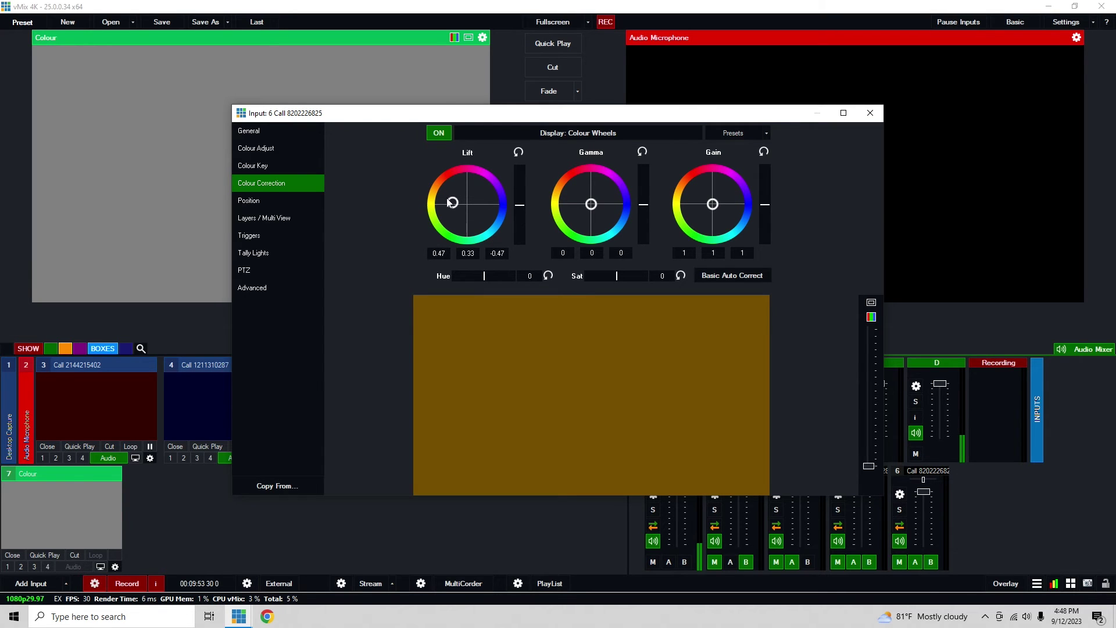
left_click(870, 113)
left_click(107, 406)
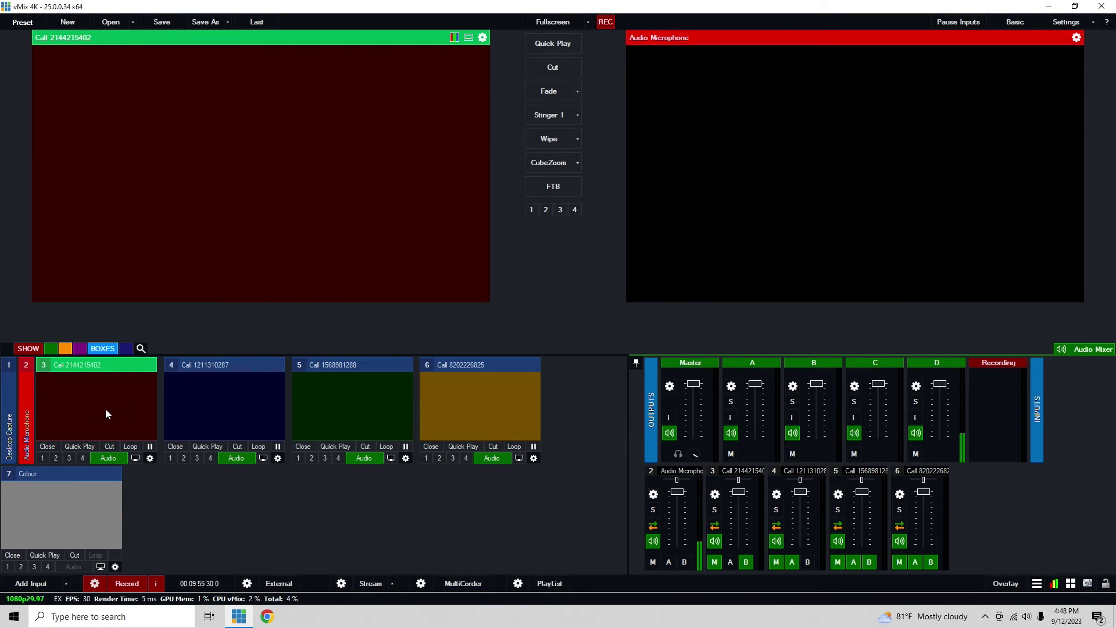
left_click(224, 405)
left_click(334, 402)
left_click(463, 386)
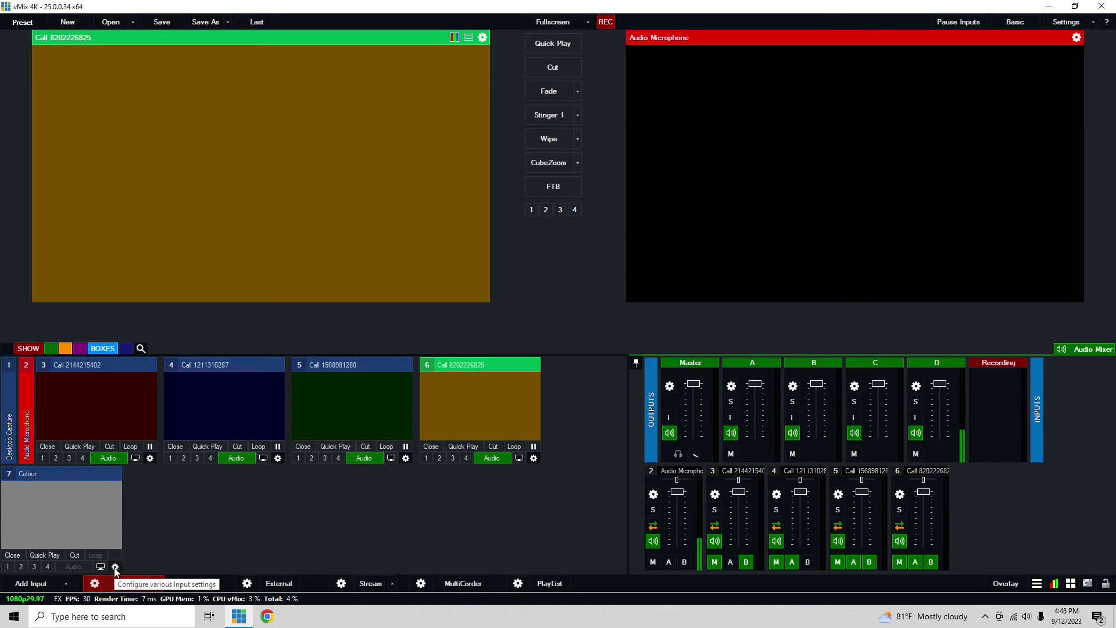
Step: Apply the edge-to-edge four-box multiview layout to the grey Colour input
left_click(115, 568)
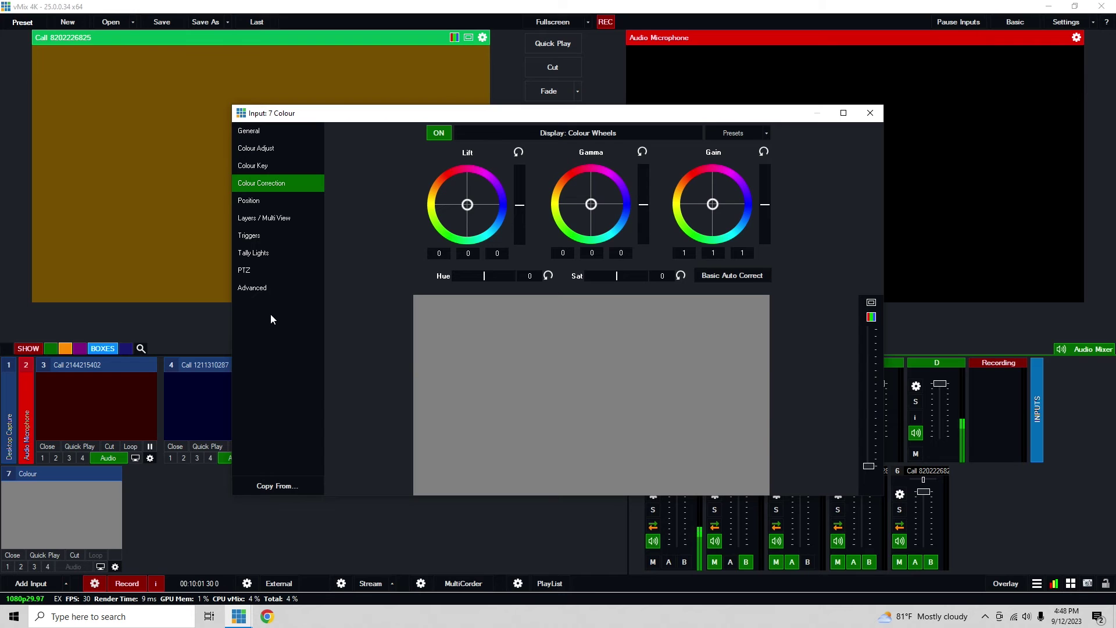
left_click(271, 219)
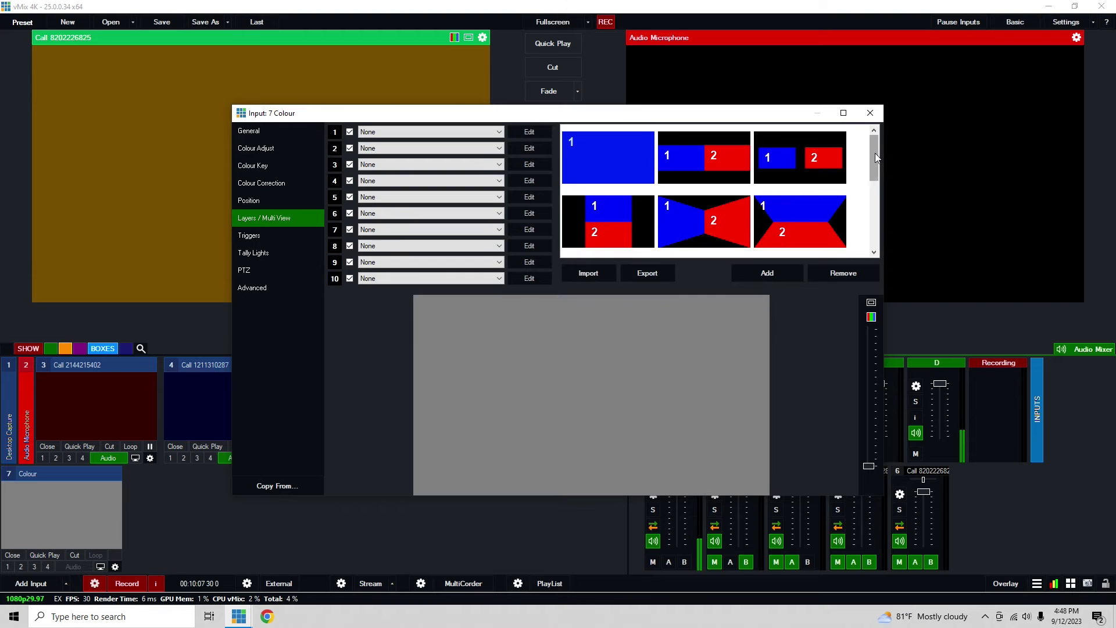
left_click_drag(874, 153, 869, 215)
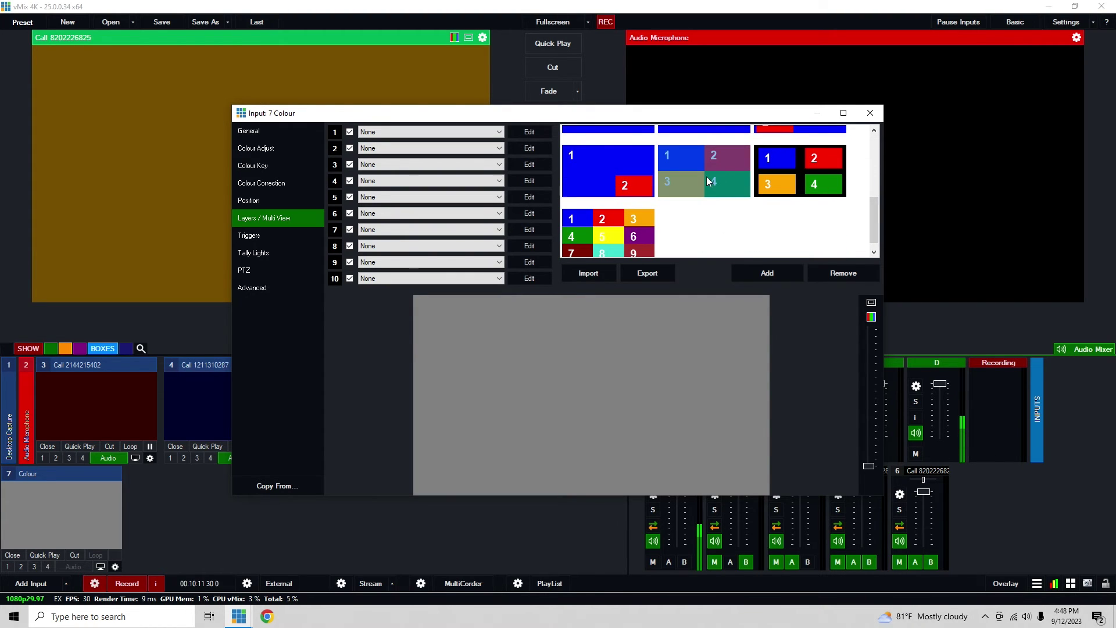
left_click(791, 179)
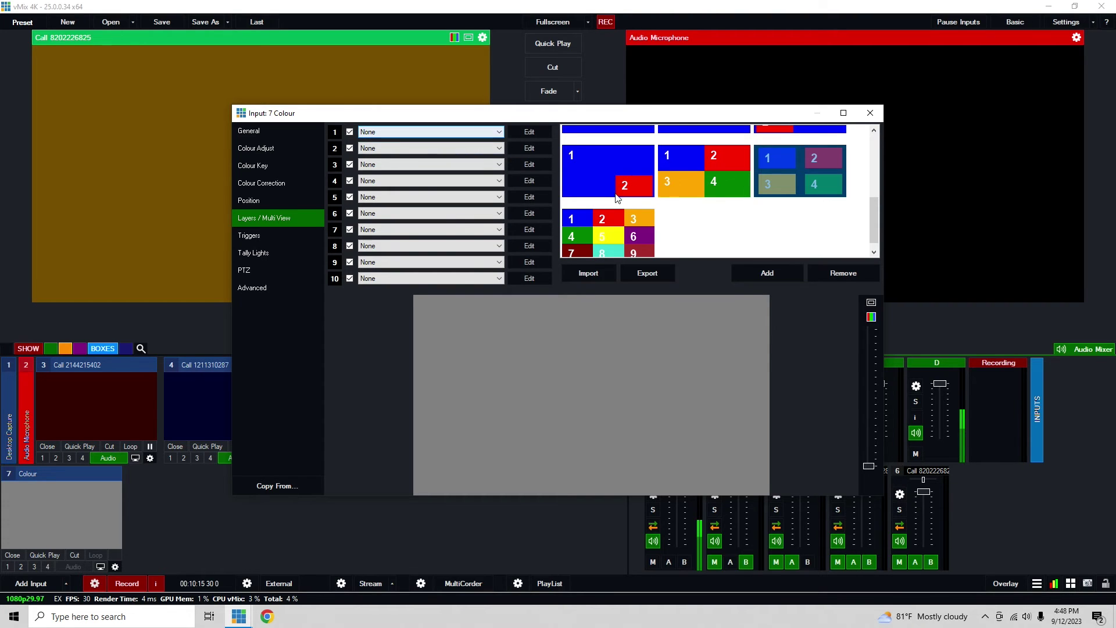
left_click(684, 173)
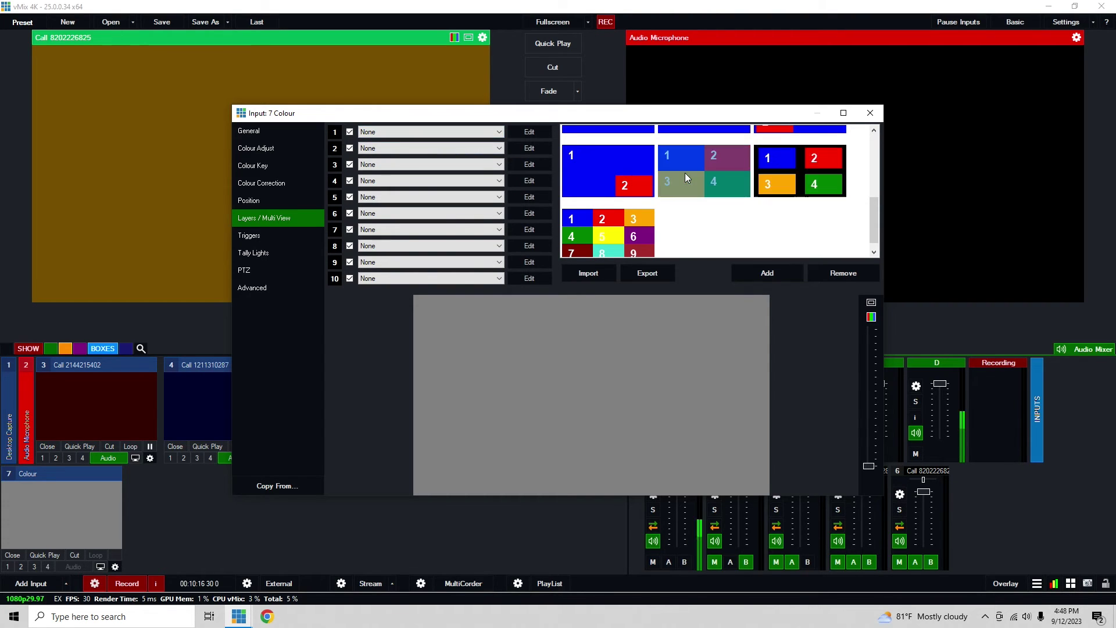
left_click(532, 131)
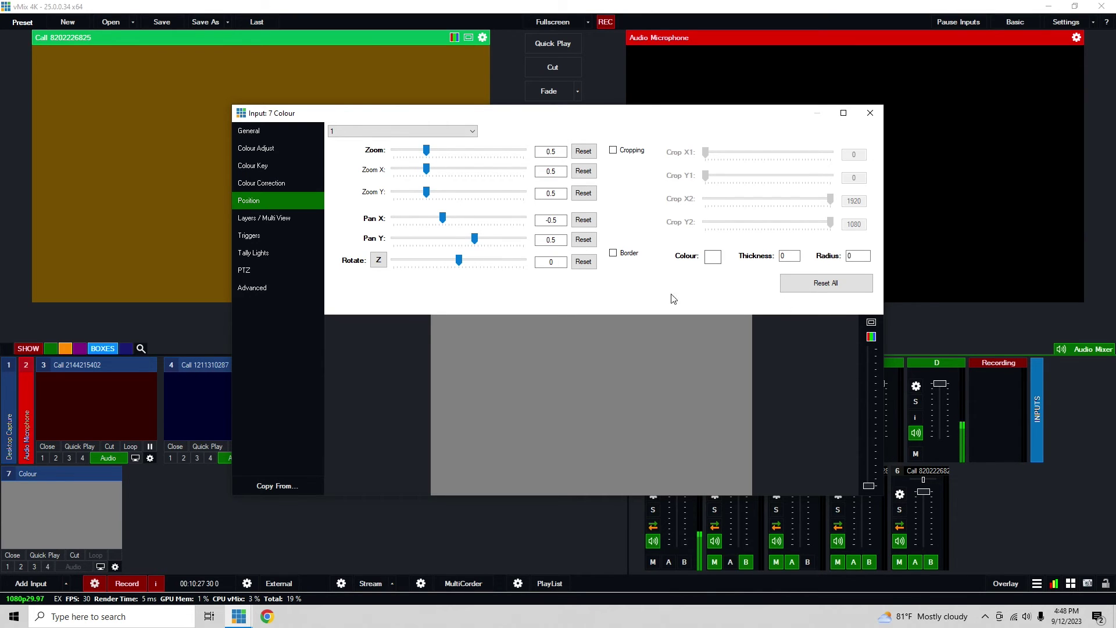
left_click(291, 218)
Step: Assign multiview layers 1–4 to the red, blue, green and gold call inputs 3–6
left_click(399, 132)
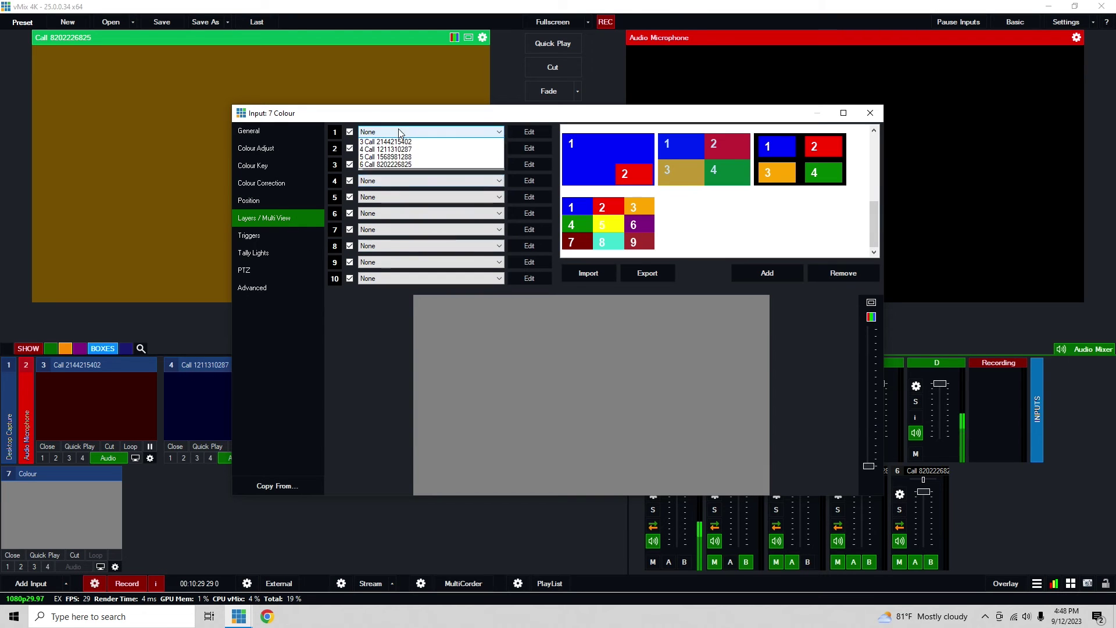
left_click(386, 164)
left_click(401, 148)
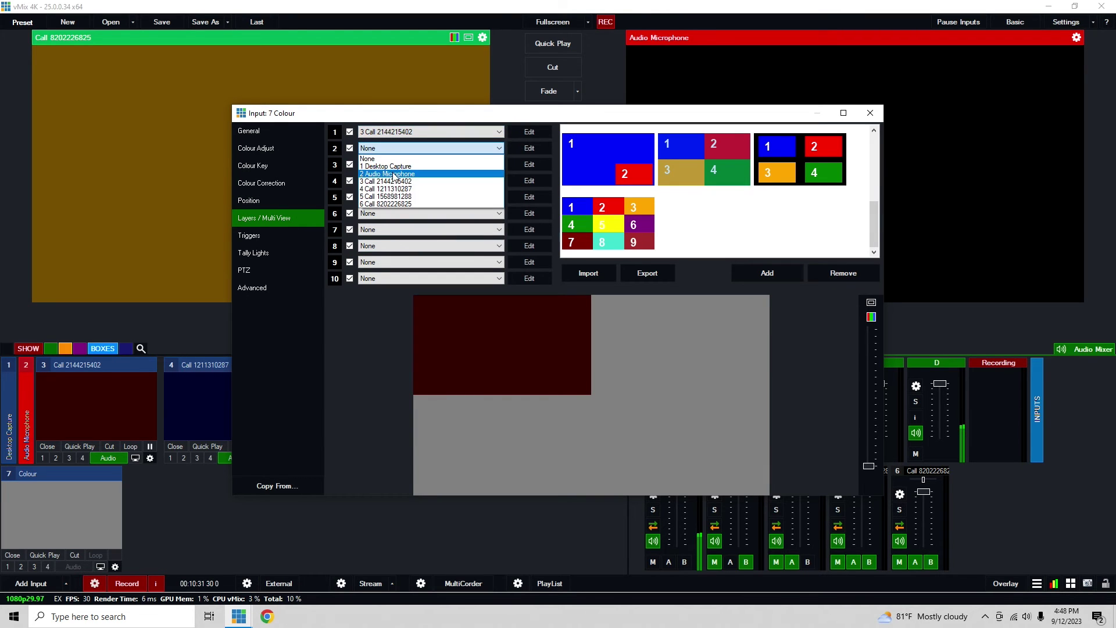
left_click(387, 189)
left_click(401, 164)
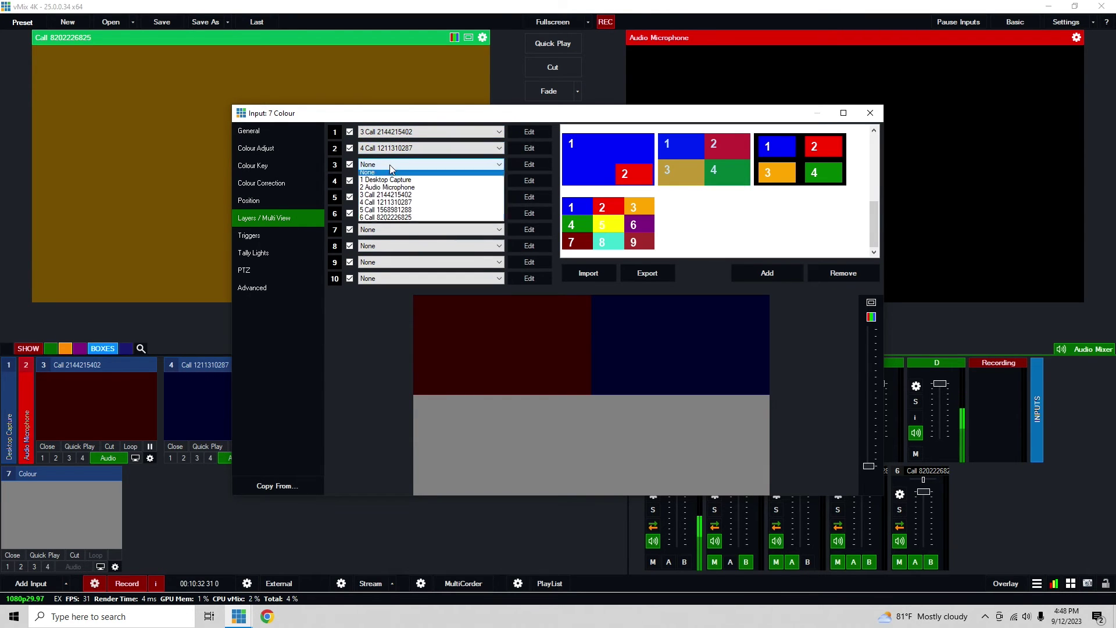
left_click(386, 213)
left_click(401, 181)
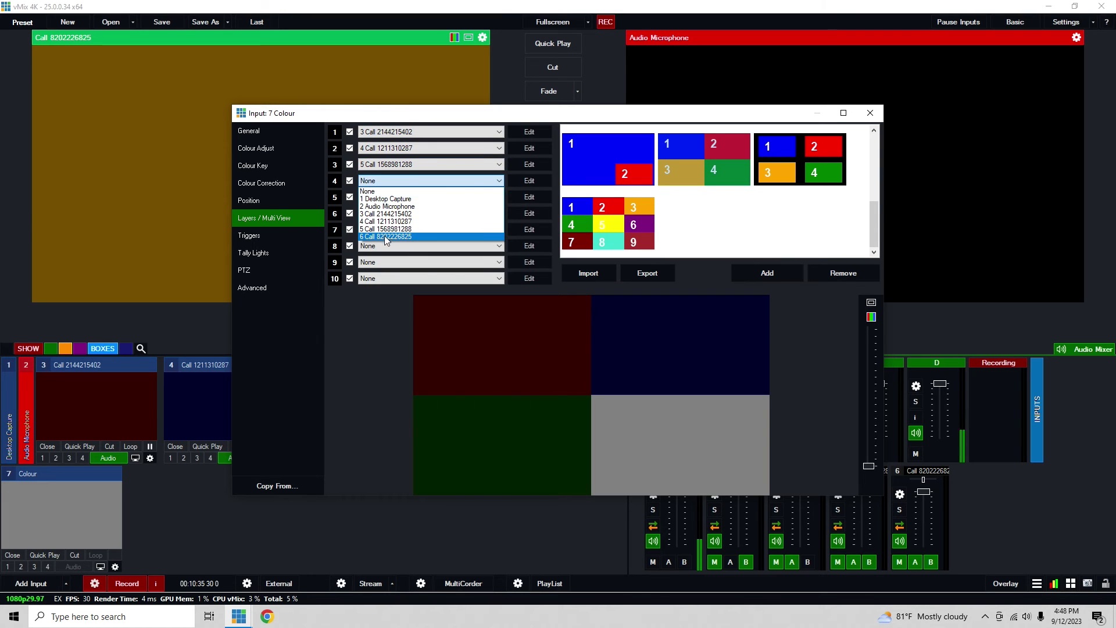
left_click(386, 237)
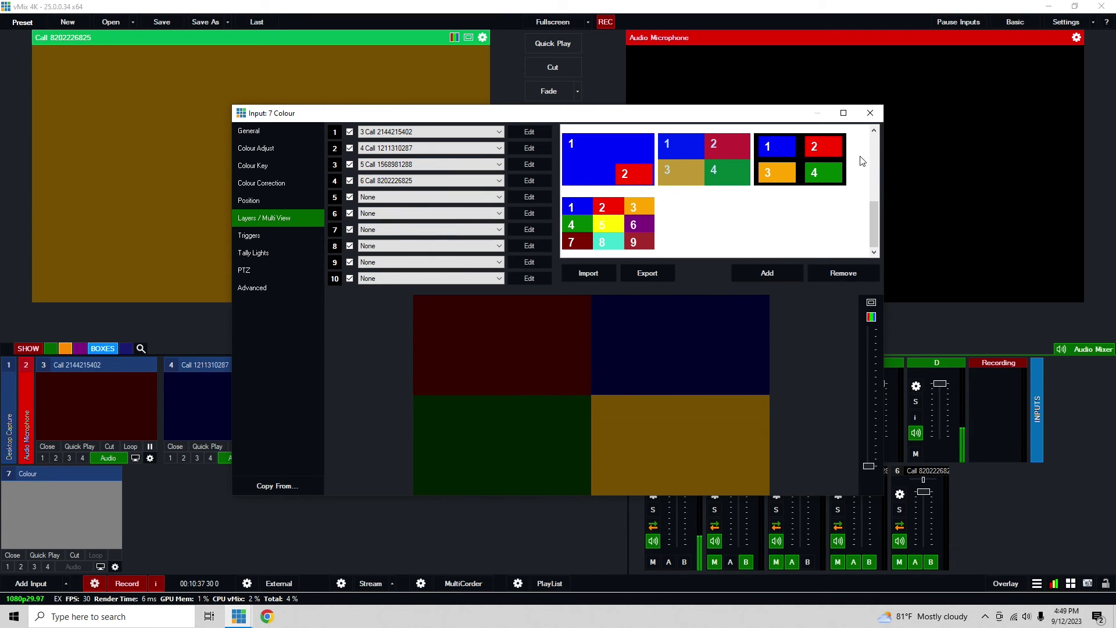
Step: Cut the four-box Colour multiview from Preview to Output
left_click(868, 116)
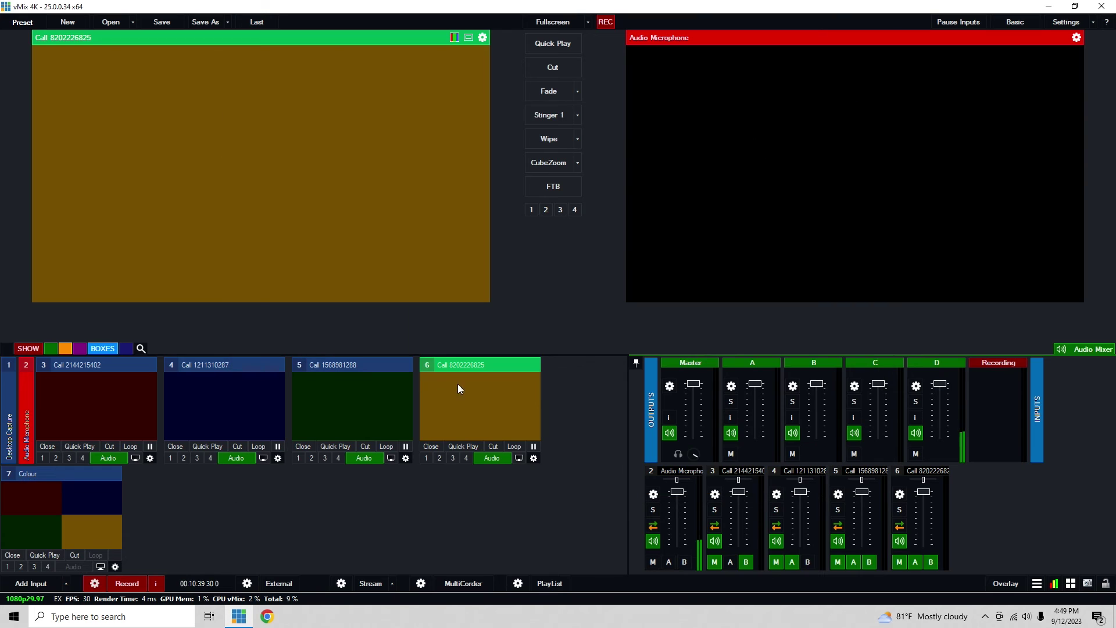
left_click(51, 527)
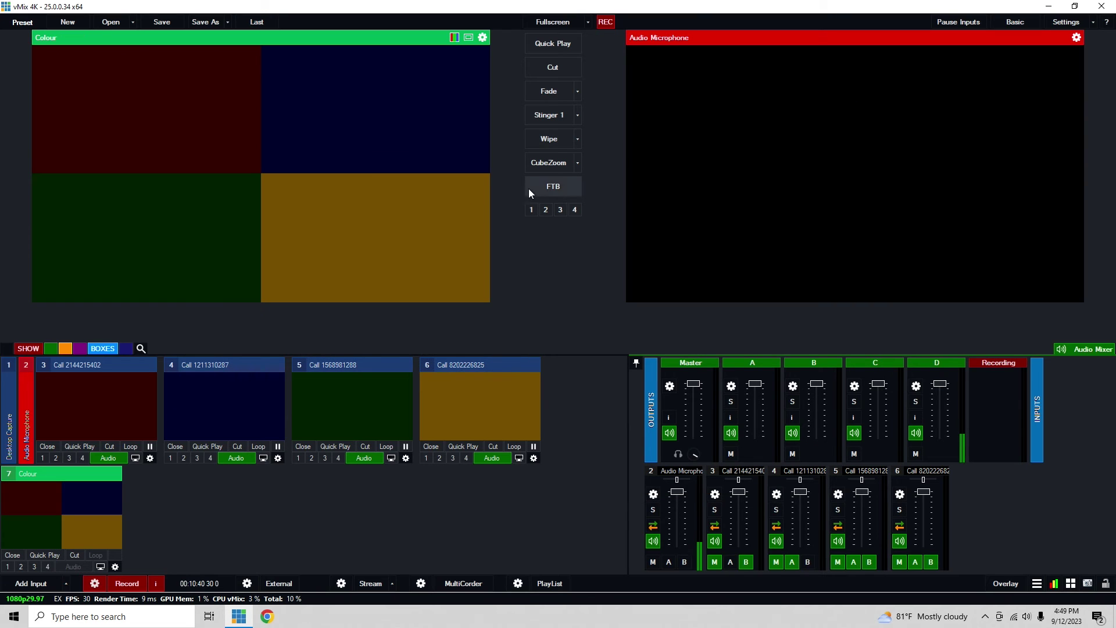
left_click(553, 72)
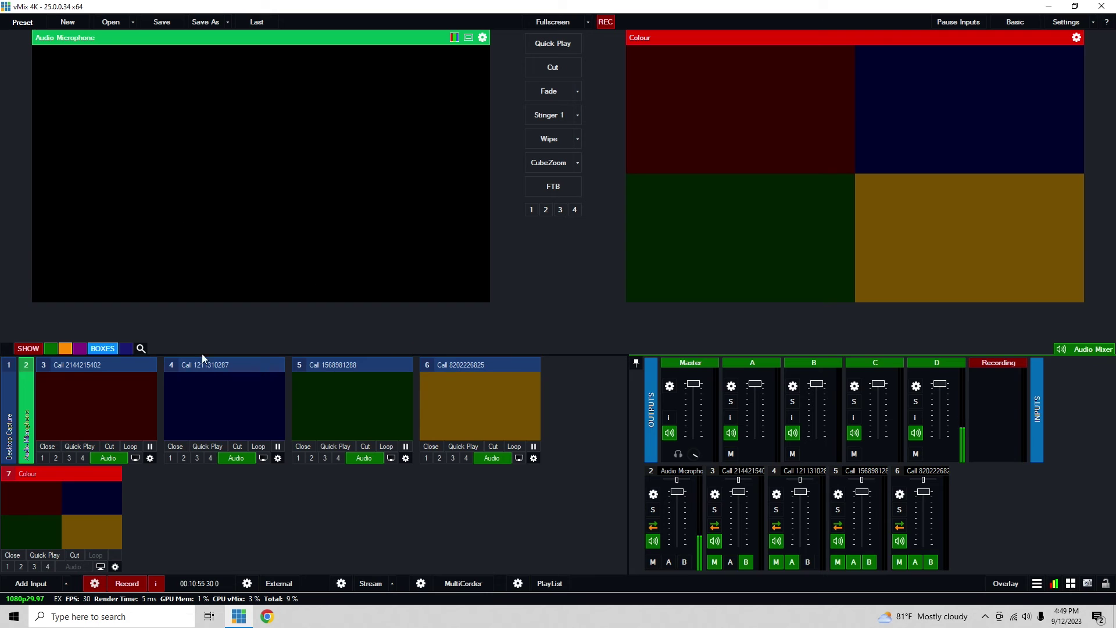
Step: Replace the CubeZoom transition with Merge and merge the red call input to Output
left_click(103, 395)
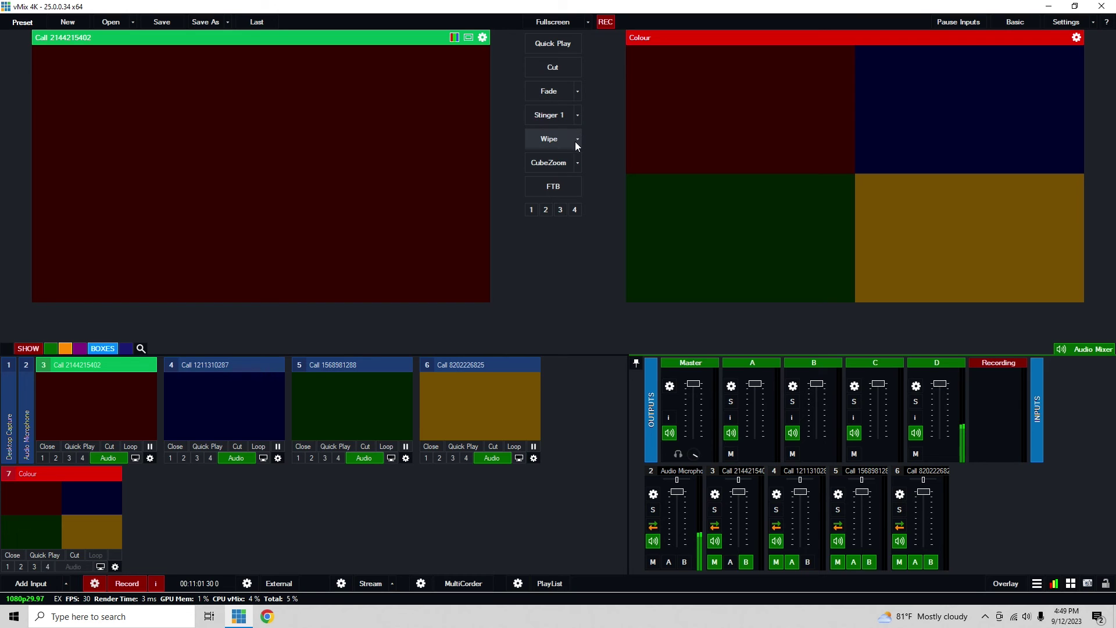
left_click(577, 162)
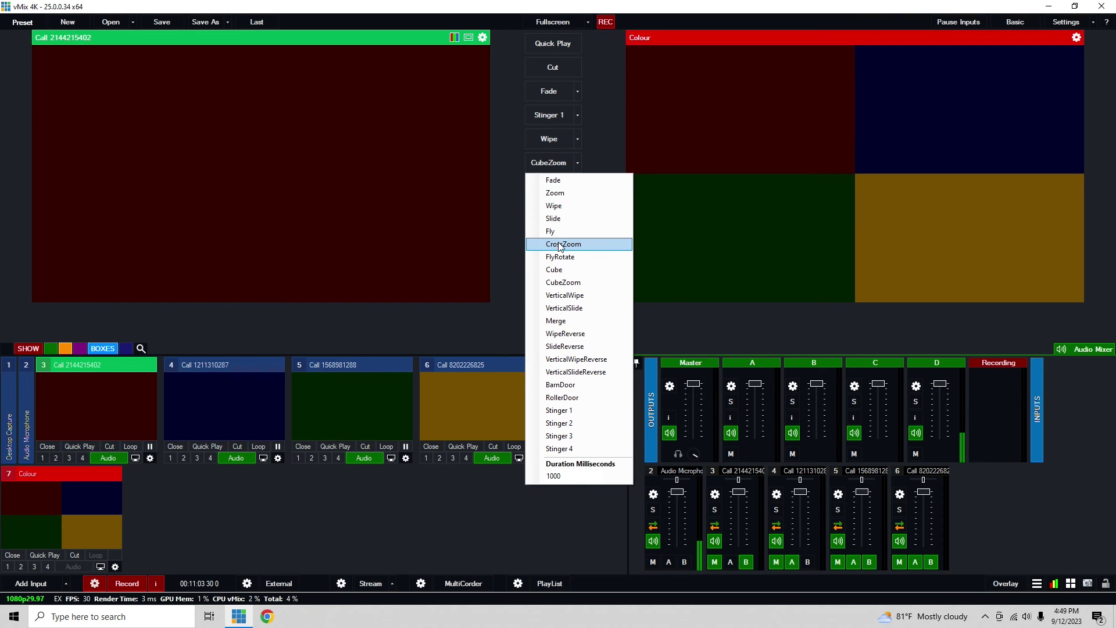
left_click(567, 321)
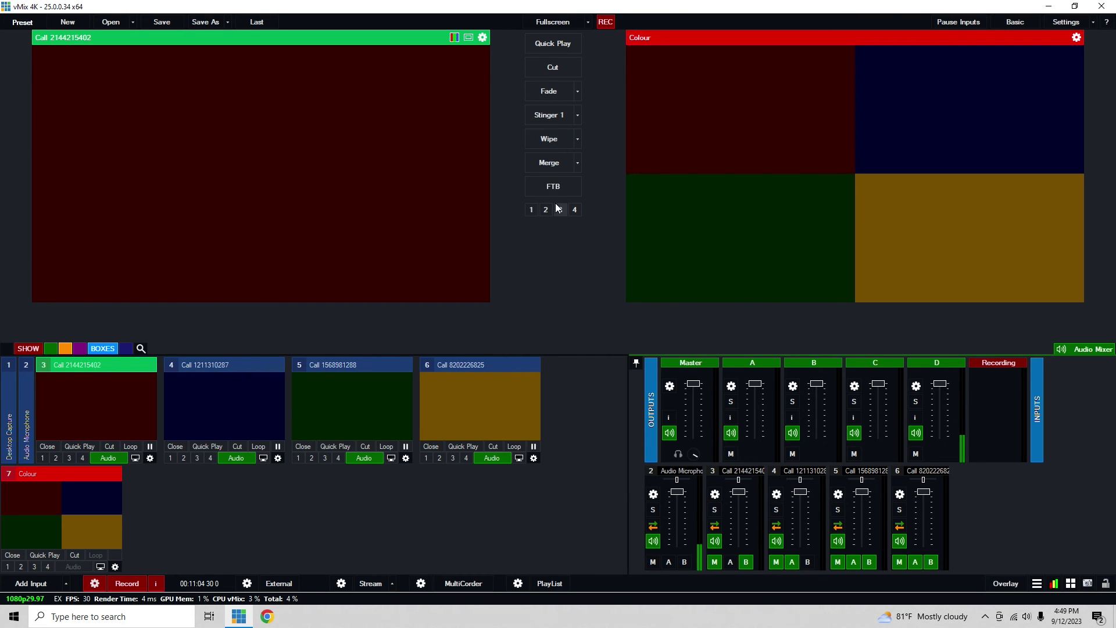
left_click(550, 164)
left_click(551, 163)
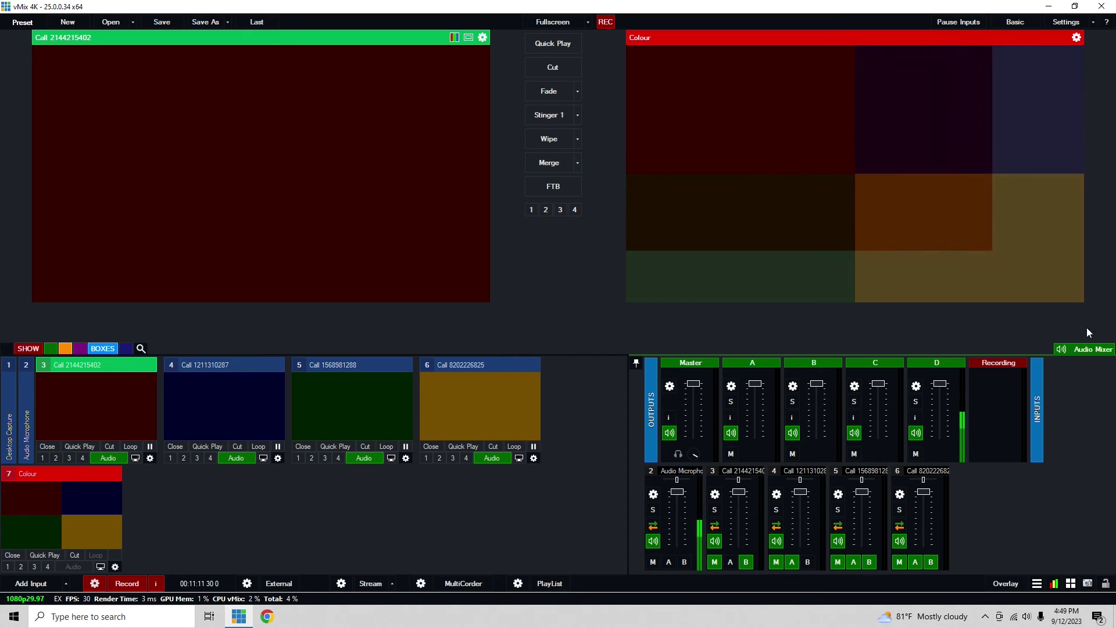
Step: Merge the Colour quad-split multiview back onto Output
left_click(548, 162)
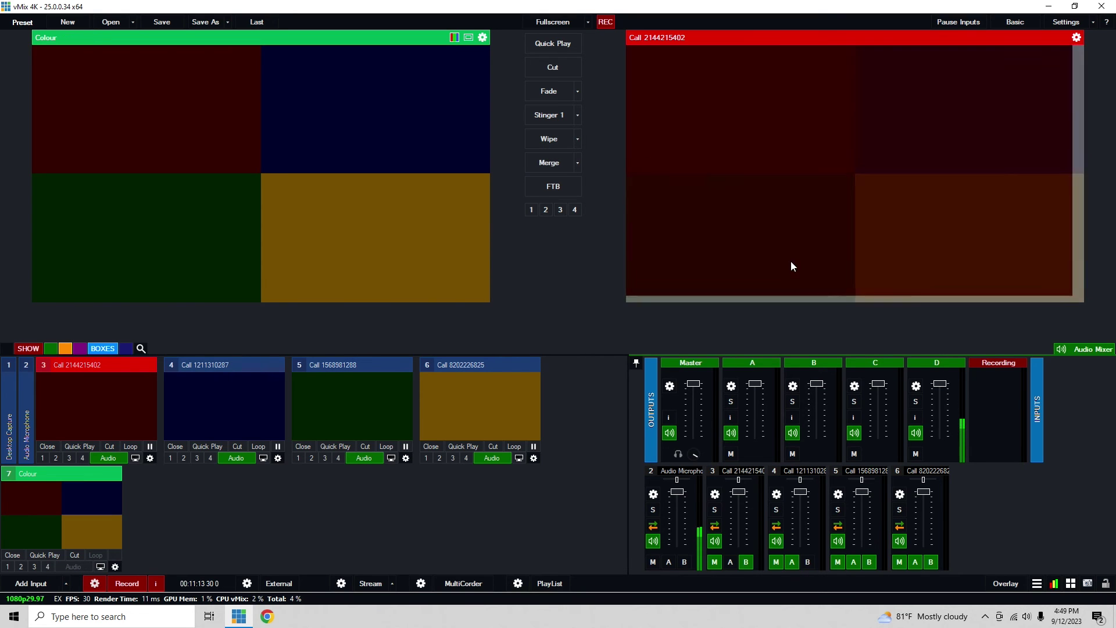